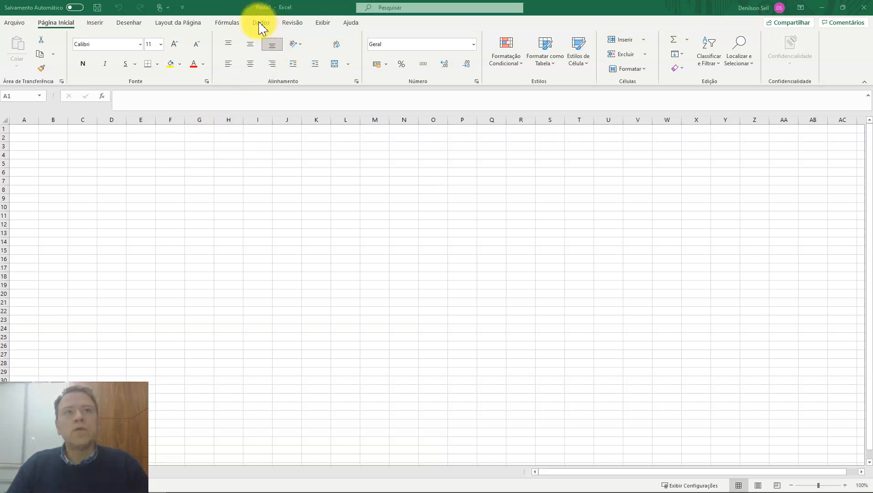
Open the Power Query Editor from the blank workbook.
{"action": "left_click", "coordinate": [261, 26]}
{"action": "left_click", "coordinate": [261, 25]}
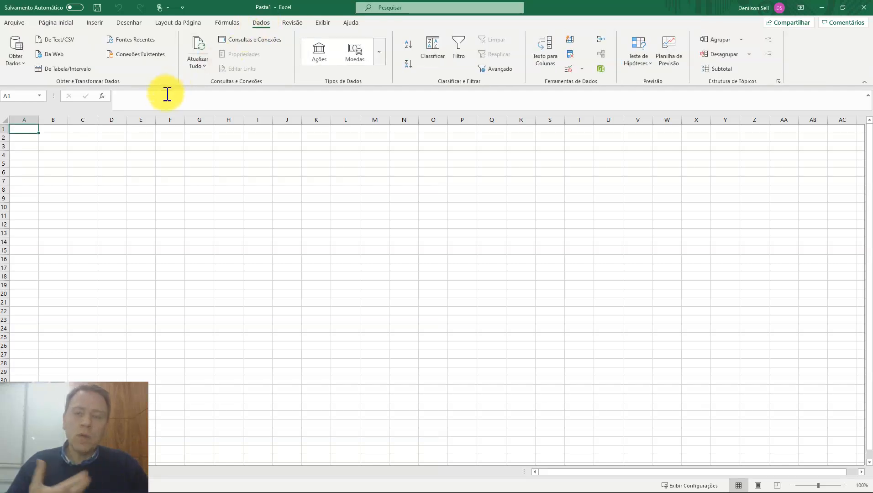
{"action": "left_click", "coordinate": [22, 59]}
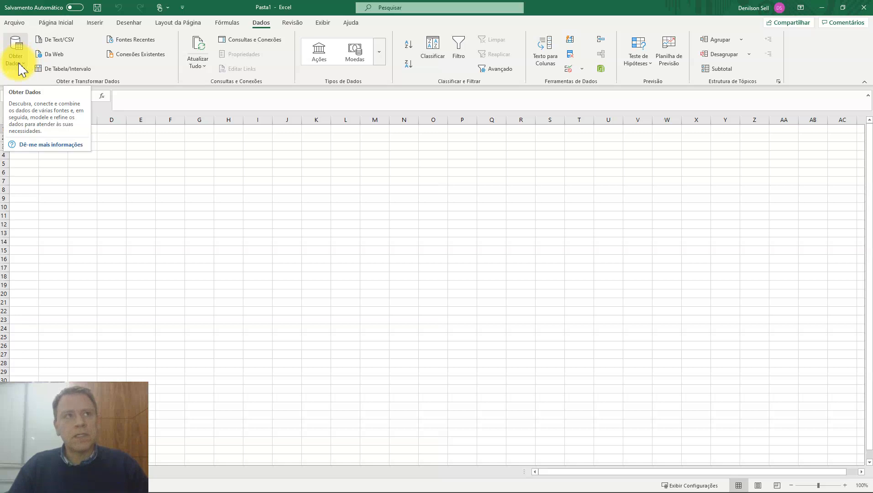
{"action": "left_click", "coordinate": [25, 70]}
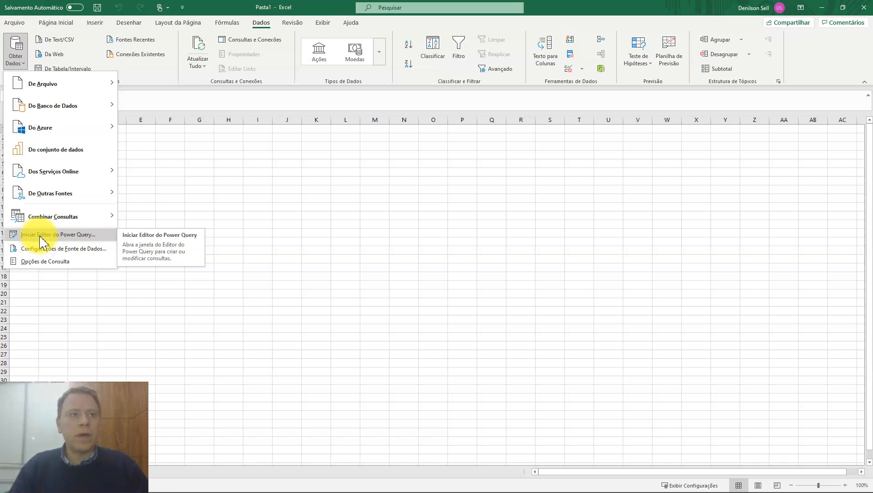
{"action": "left_click", "coordinate": [54, 234]}
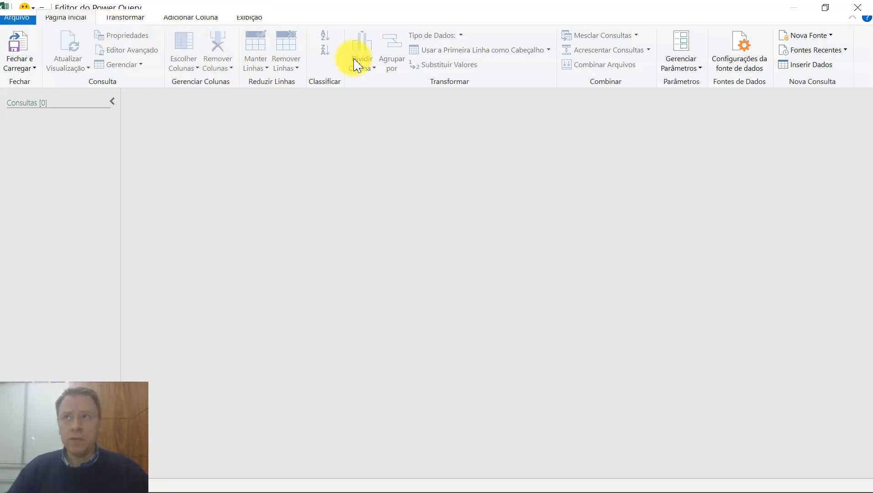
Start a manually entered table and extend it to four columns.
{"action": "left_click", "coordinate": [806, 68]}
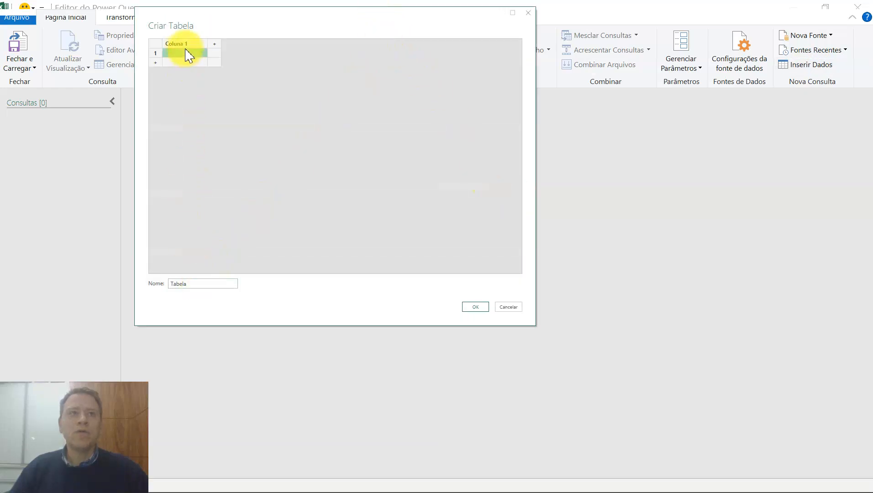
{"action": "left_click", "coordinate": [215, 44]}
{"action": "left_click", "coordinate": [259, 44]}
{"action": "left_click", "coordinate": [305, 44]}
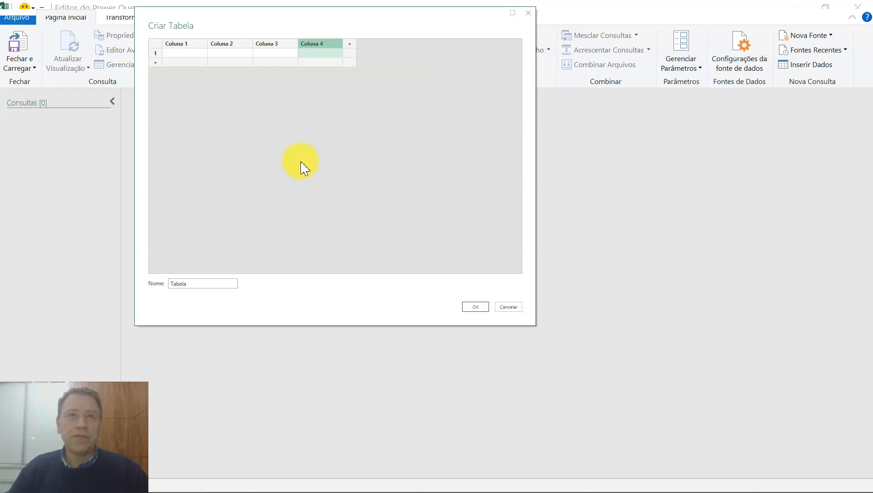
Rename the first two columns of the manual table as nome and região.
{"action": "left_click", "coordinate": [184, 44]}
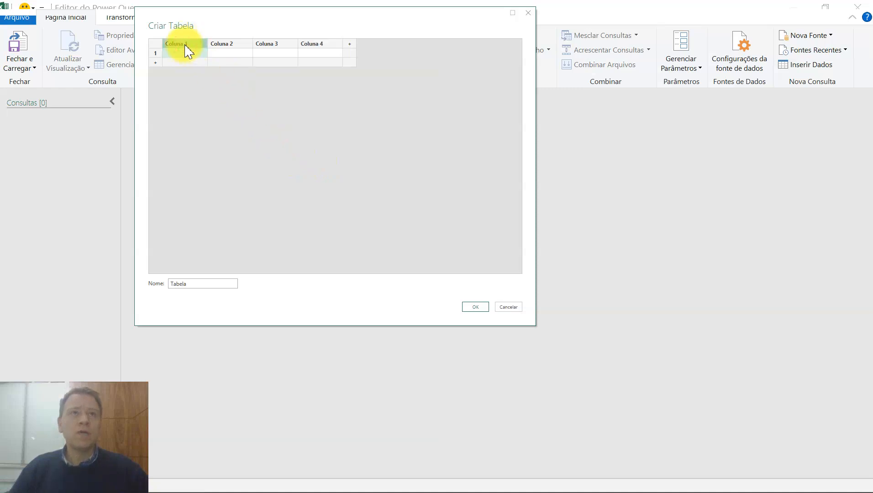
{"action": "double_click", "coordinate": [185, 44]}
{"action": "type", "text": "nome"}
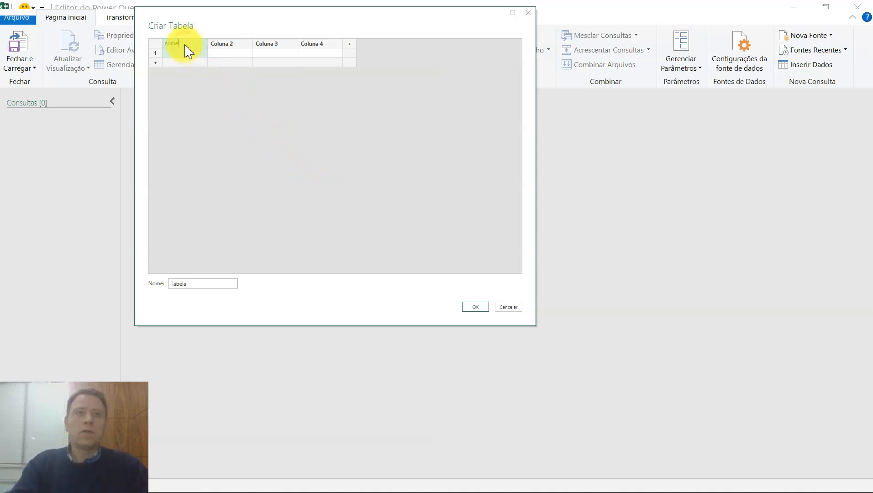
{"action": "double_click", "coordinate": [217, 46]}
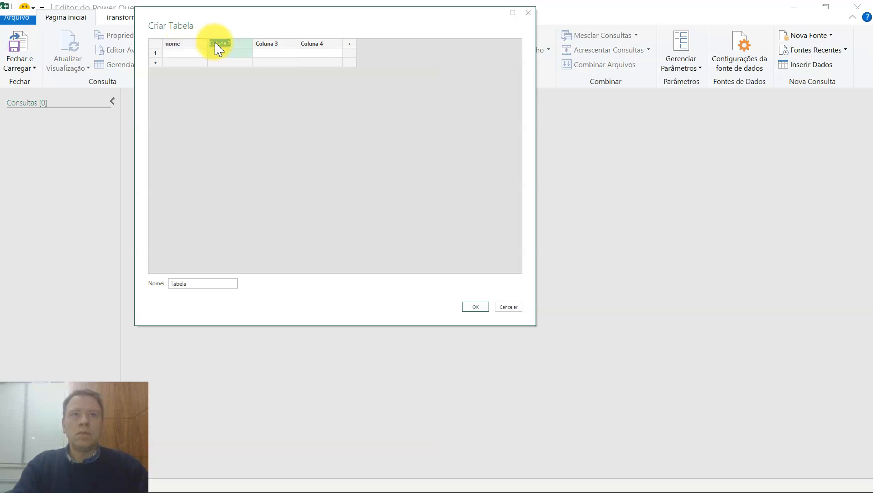
{"action": "type", "text": "região"}
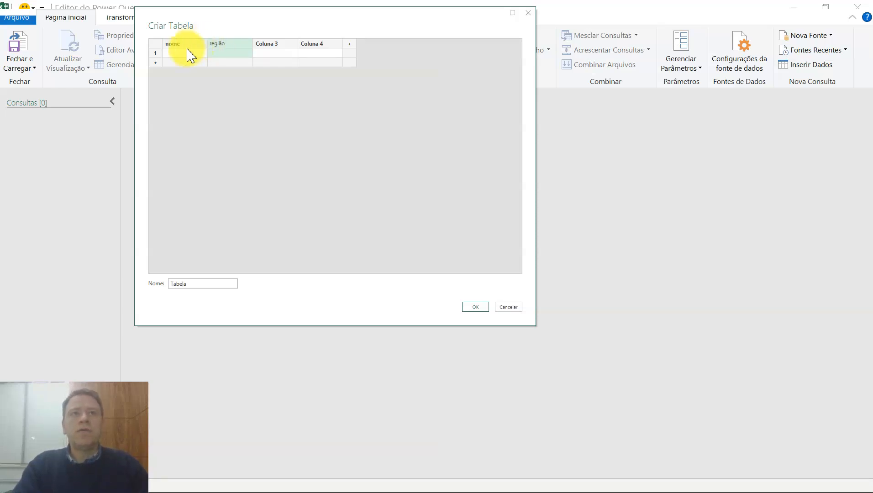
{"action": "left_click", "coordinate": [182, 53]}
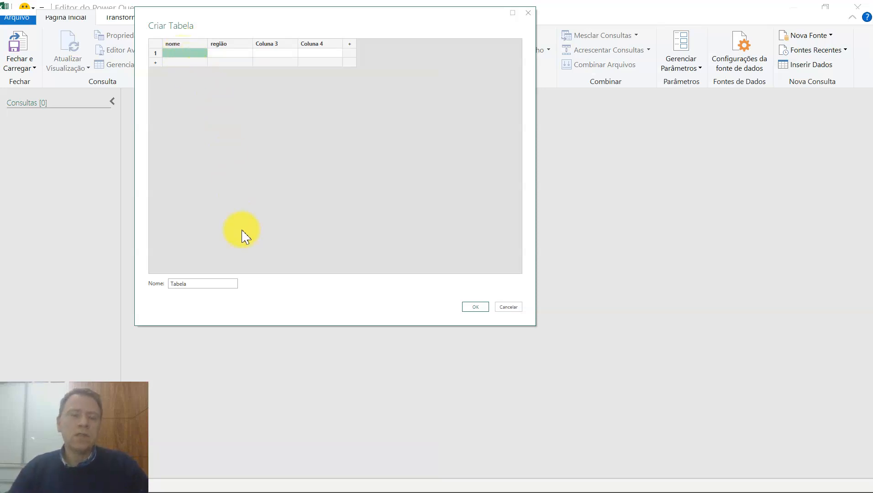
Name the manual table clientes, and discard it without creating it.
{"action": "double_click", "coordinate": [191, 284]}
{"action": "type", "text": "clientes"}
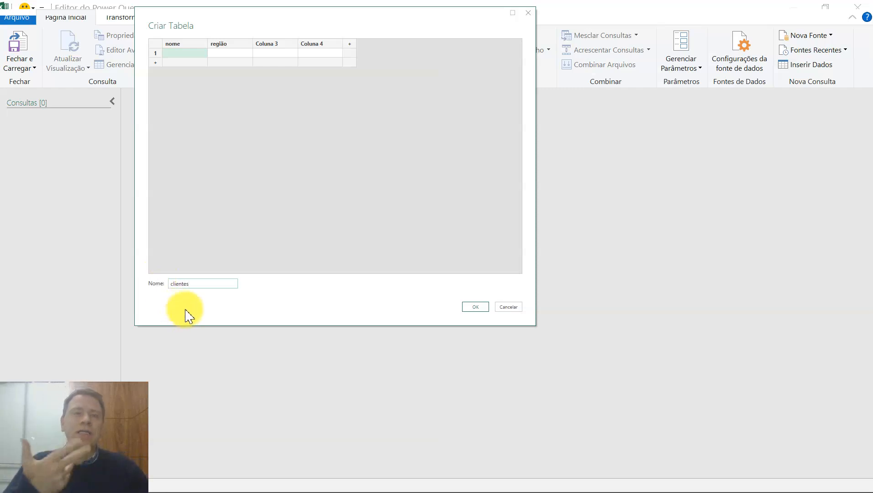
{"action": "left_click", "coordinate": [507, 309]}
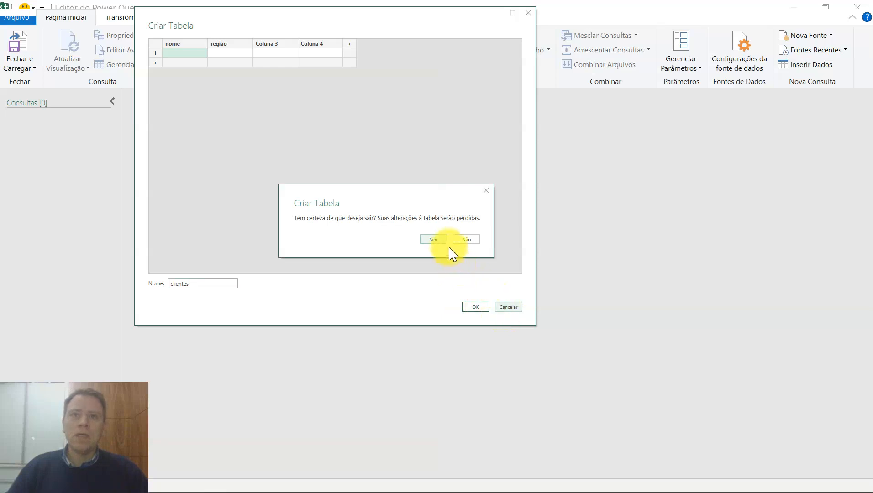
{"action": "left_click", "coordinate": [435, 238]}
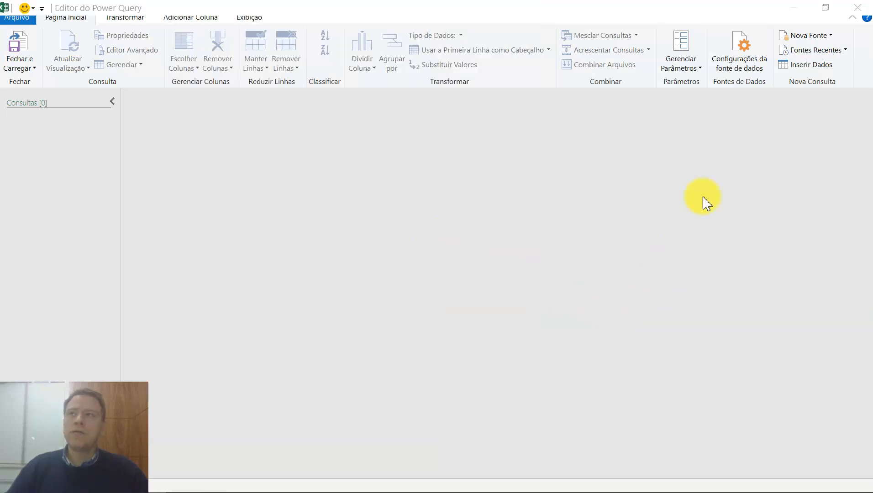
Review the new source categories and the Web connector's basic and advanced URL options, and cancel the web import.
{"action": "left_click", "coordinate": [830, 37]}
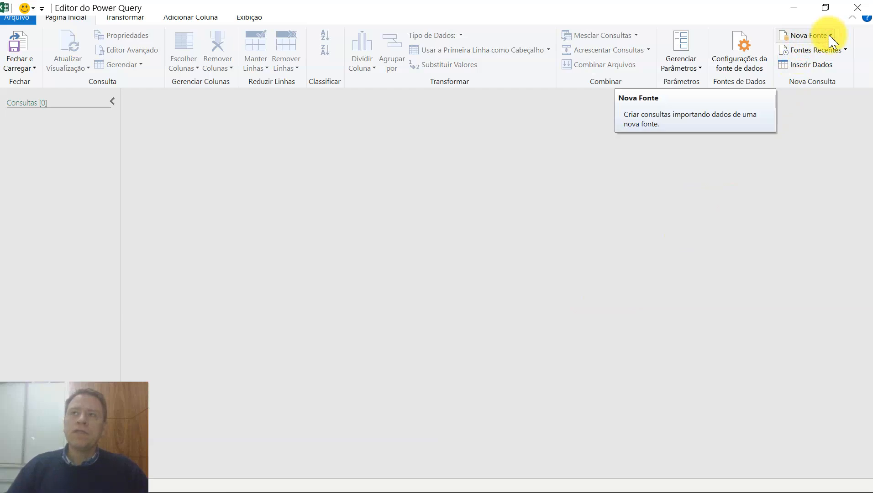
{"action": "left_click", "coordinate": [832, 41]}
{"action": "mouse_move", "coordinate": [800, 54]}
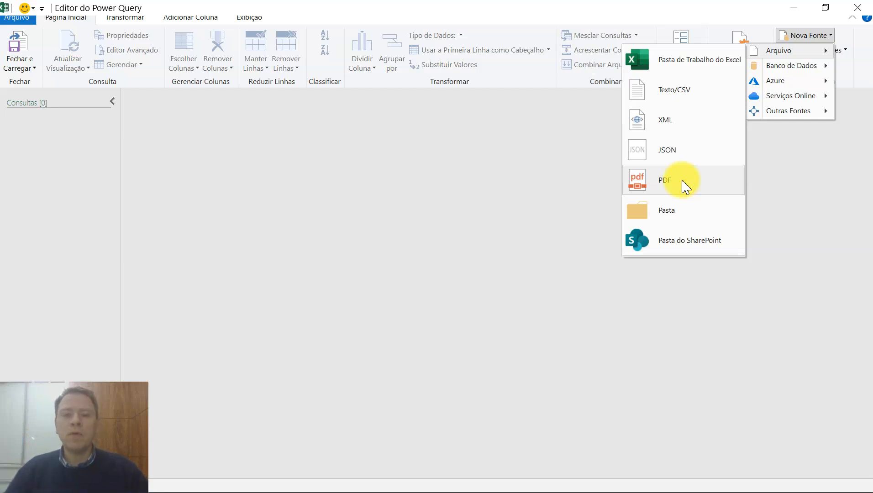
{"action": "mouse_move", "coordinate": [777, 72]}
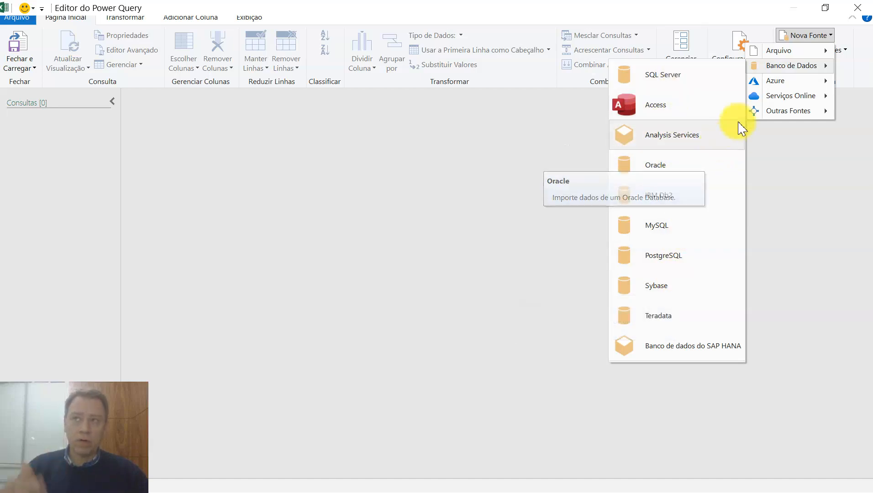
{"action": "mouse_move", "coordinate": [761, 85]}
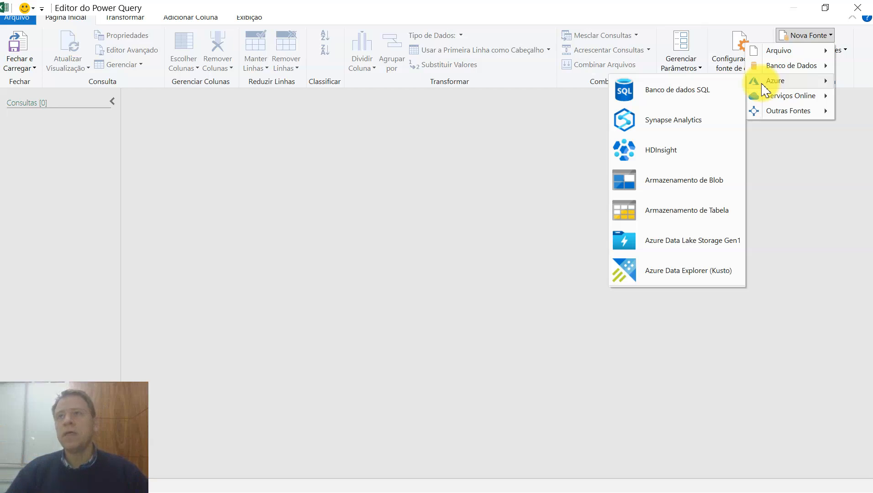
{"action": "mouse_move", "coordinate": [764, 105]}
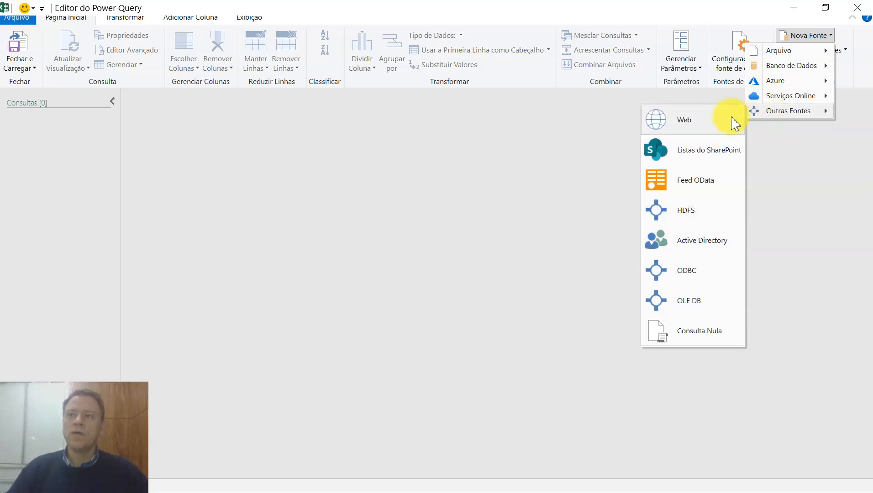
{"action": "left_click", "coordinate": [683, 128]}
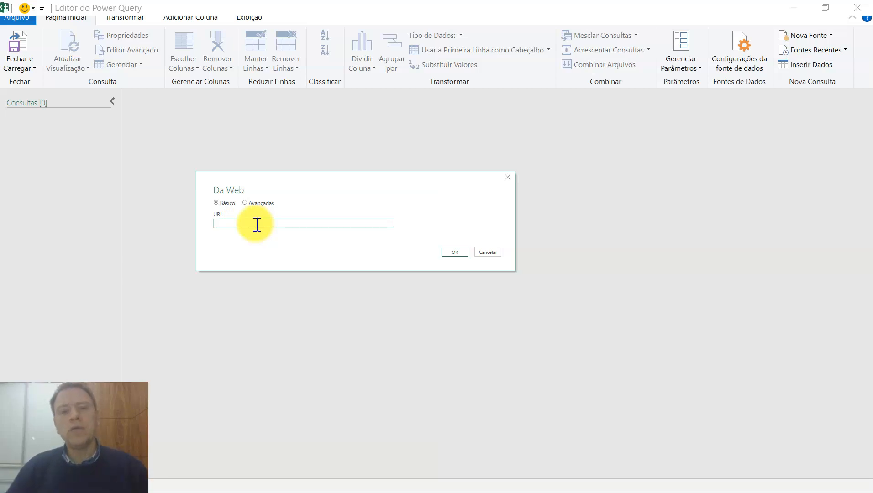
{"action": "left_click", "coordinate": [245, 202]}
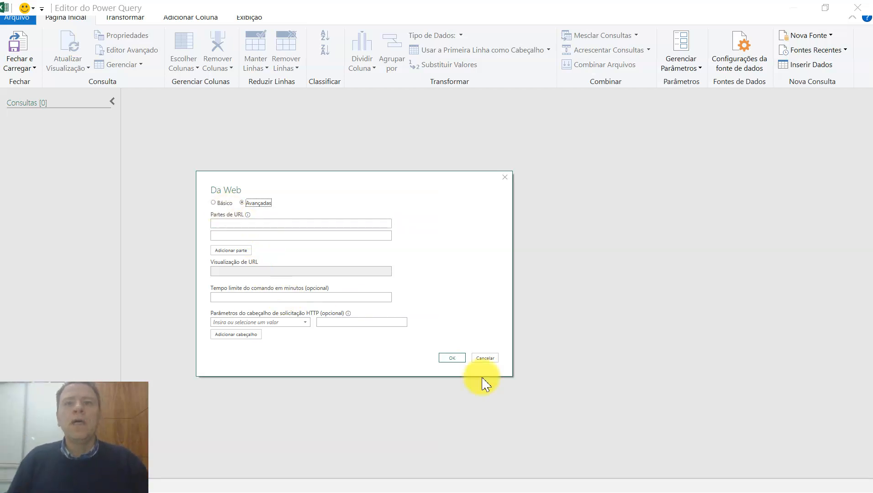
{"action": "left_click", "coordinate": [485, 358]}
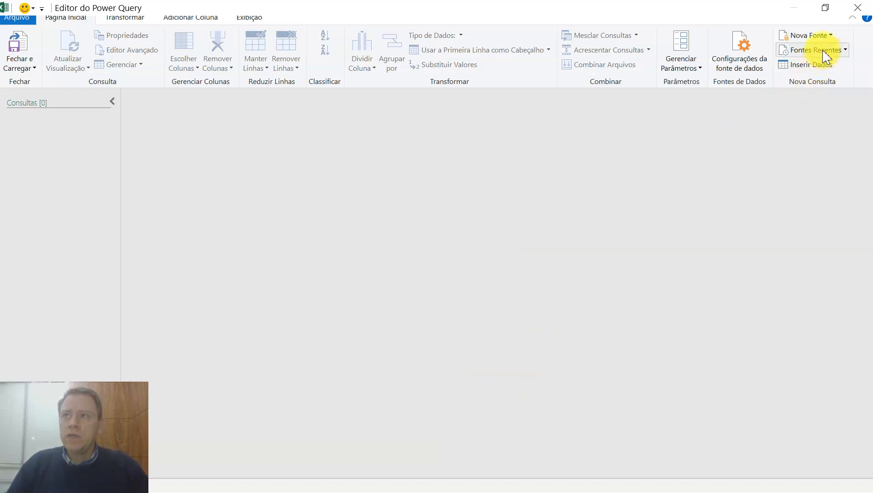
Add the Excel workbook Vendas 201510.xls from the Bases folder as a new data source.
{"action": "left_click", "coordinate": [826, 35]}
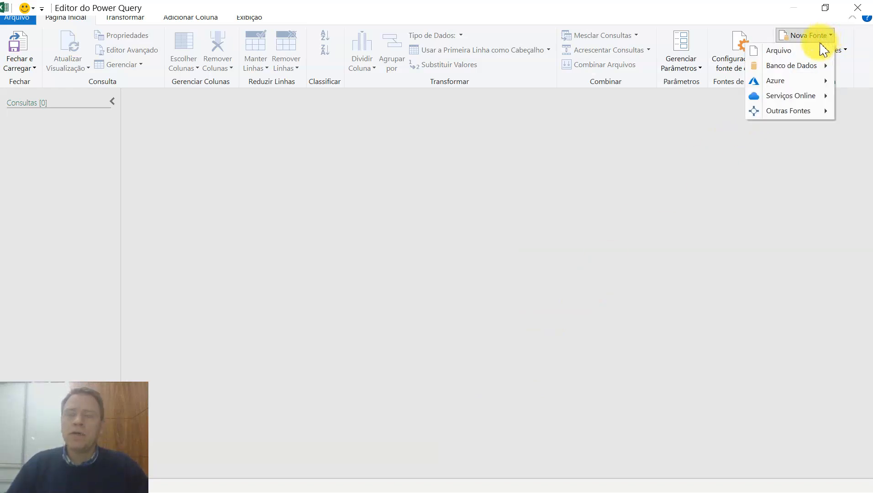
{"action": "mouse_move", "coordinate": [815, 53]}
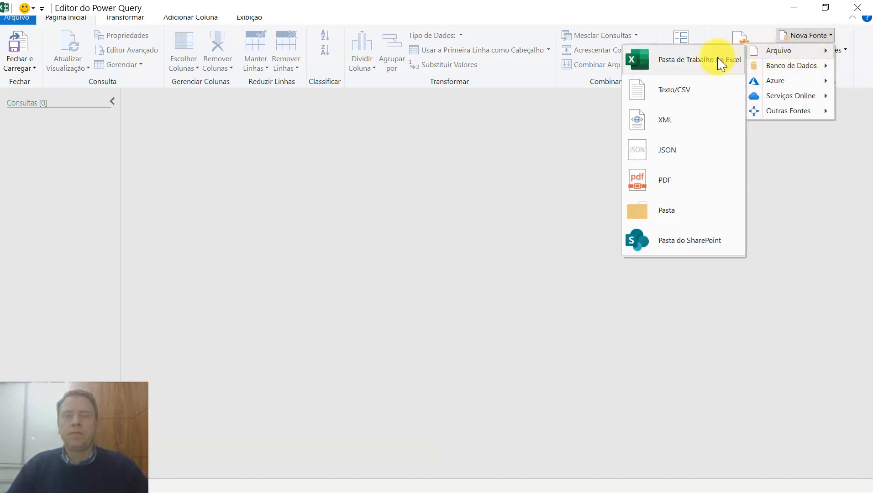
{"action": "left_click", "coordinate": [694, 67]}
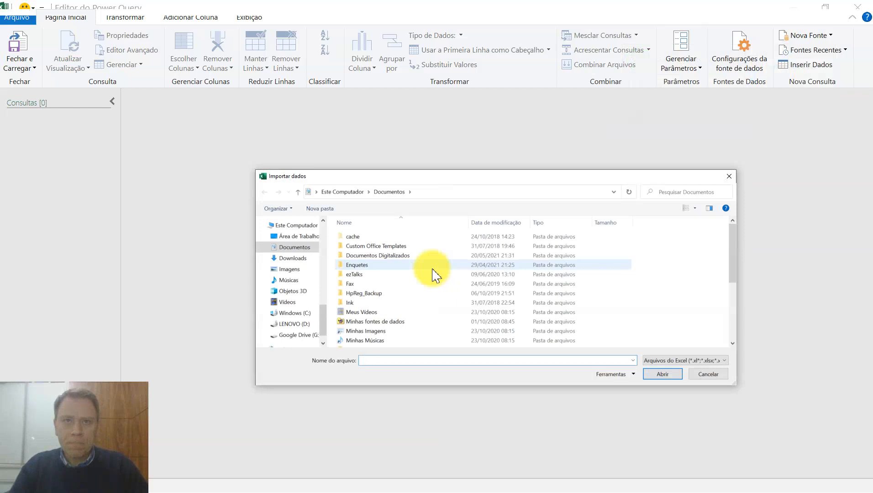
{"action": "left_click_drag", "start_coordinate": [324, 321], "coordinate": [322, 230]}
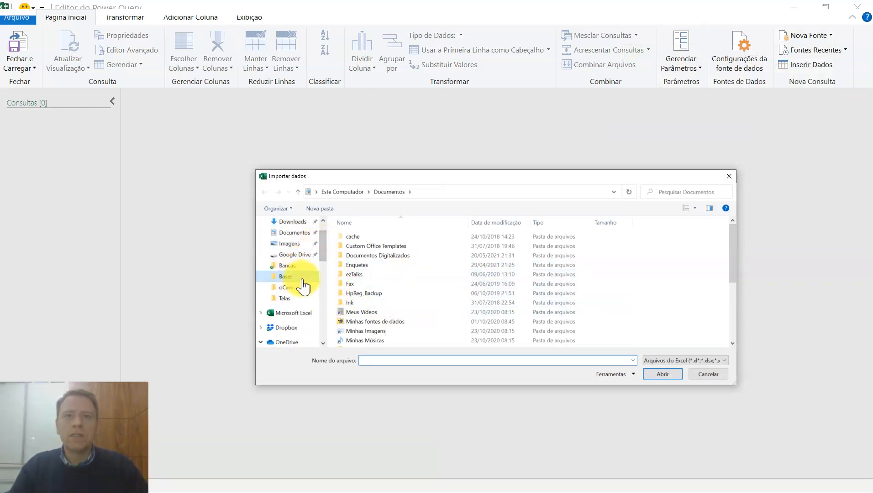
{"action": "left_click", "coordinate": [299, 279]}
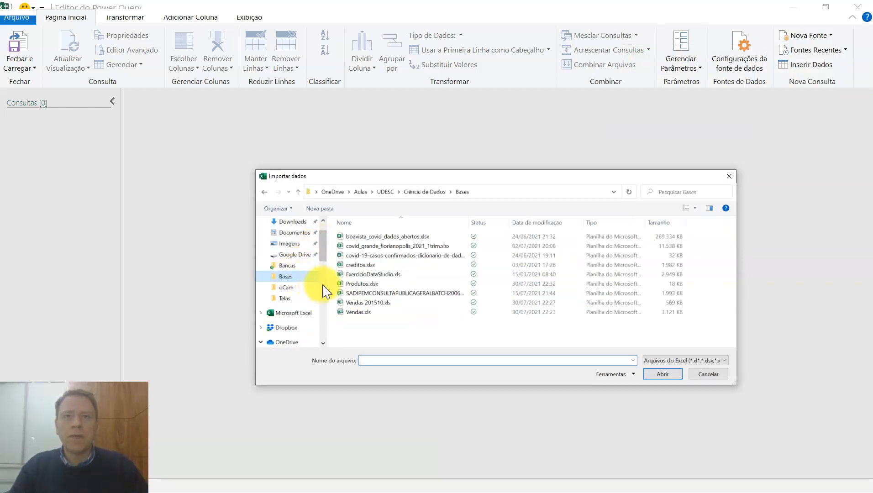
{"action": "left_click", "coordinate": [368, 302]}
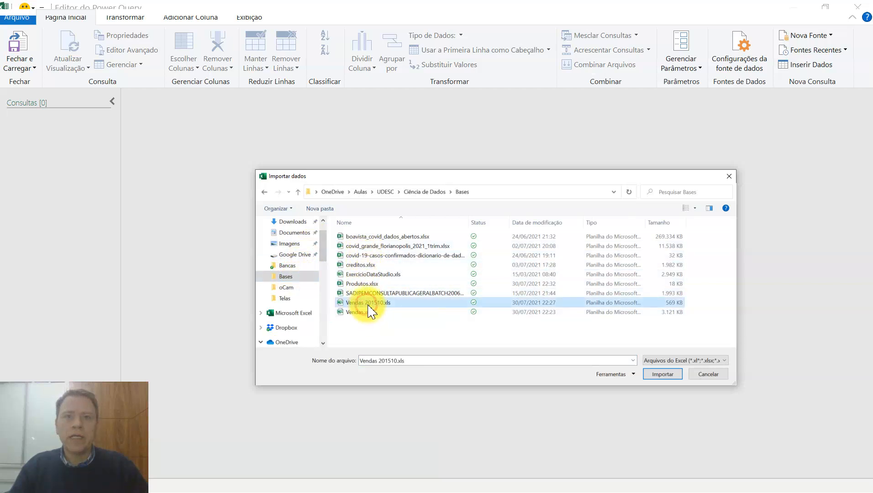
{"action": "left_click", "coordinate": [664, 375]}
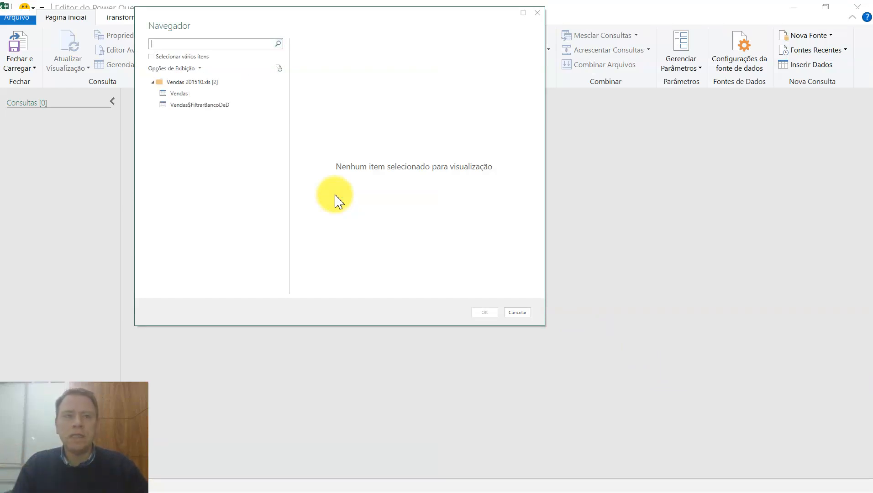
Preview the Vendas table of the workbook and load it as a query.
{"action": "left_click", "coordinate": [177, 94]}
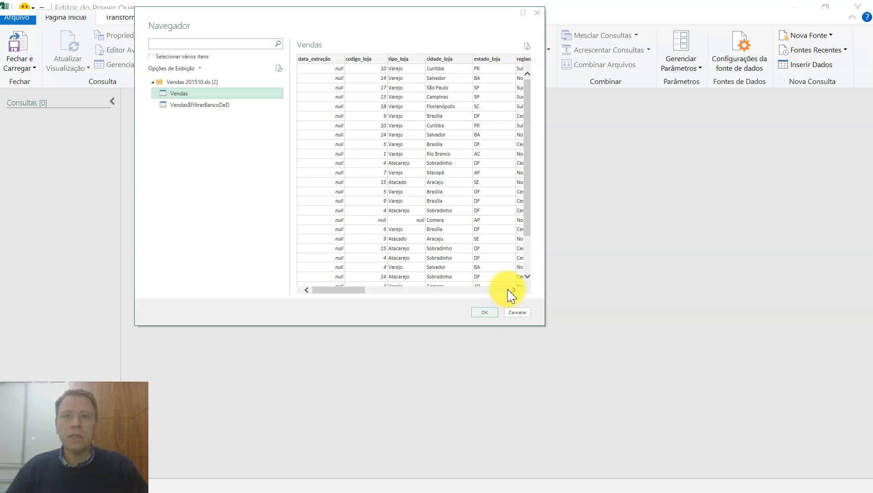
{"action": "mouse_move", "coordinate": [351, 290]}
{"action": "left_mouse_down"}
{"action": "mouse_move", "coordinate": [413, 292]}
{"action": "mouse_move", "coordinate": [335, 290]}
{"action": "left_mouse_up"}
{"action": "left_click", "coordinate": [492, 313]}
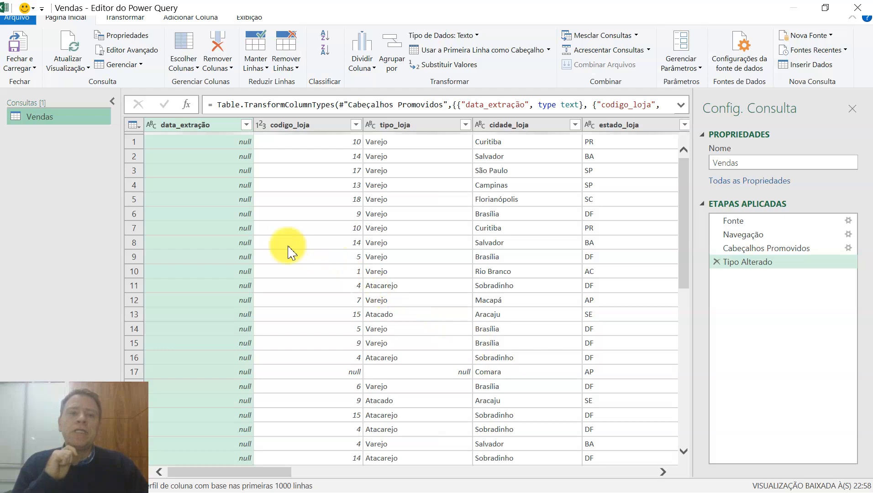
Look through the Vendas query's columns and examine its Fonte applied step.
{"action": "left_click_drag", "start_coordinate": [221, 471], "coordinate": [286, 475]}
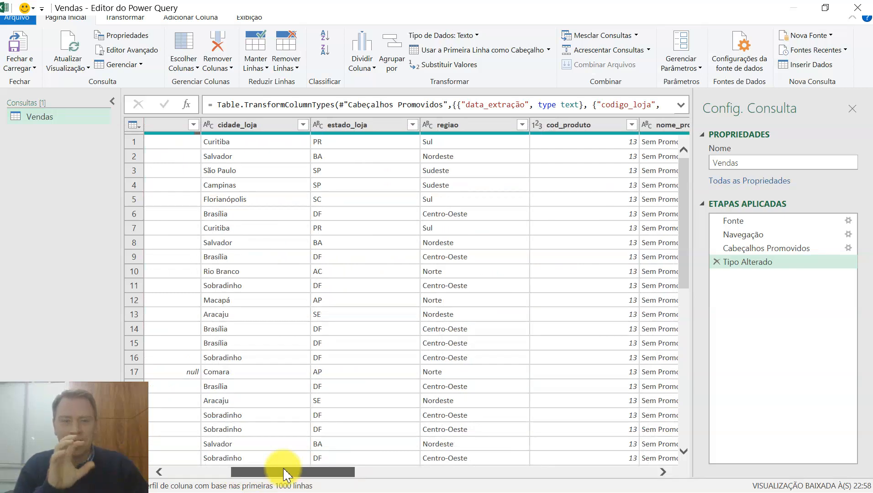
{"action": "left_click_drag", "start_coordinate": [285, 475], "coordinate": [201, 456]}
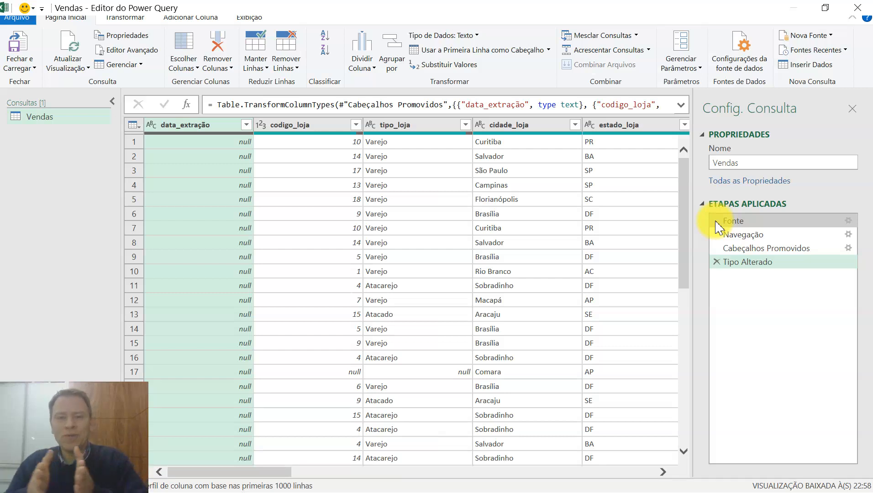
{"action": "left_click_drag", "start_coordinate": [717, 227], "coordinate": [728, 244]}
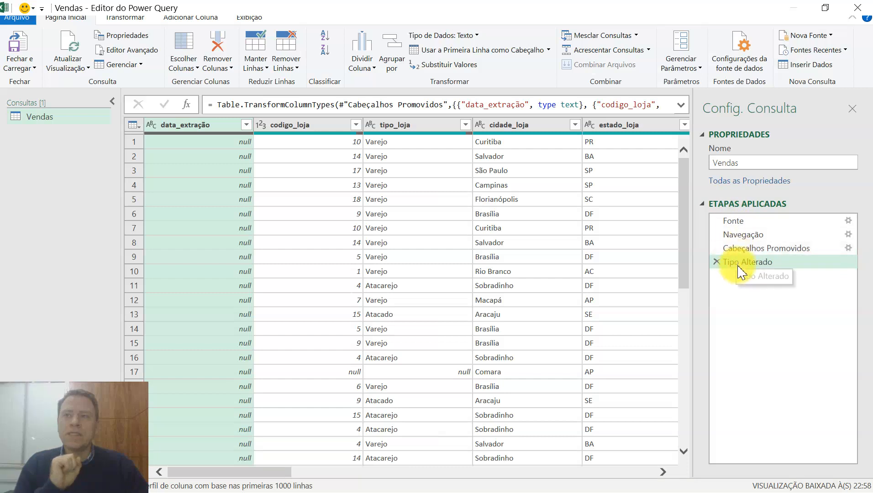
{"action": "left_click", "coordinate": [734, 222]}
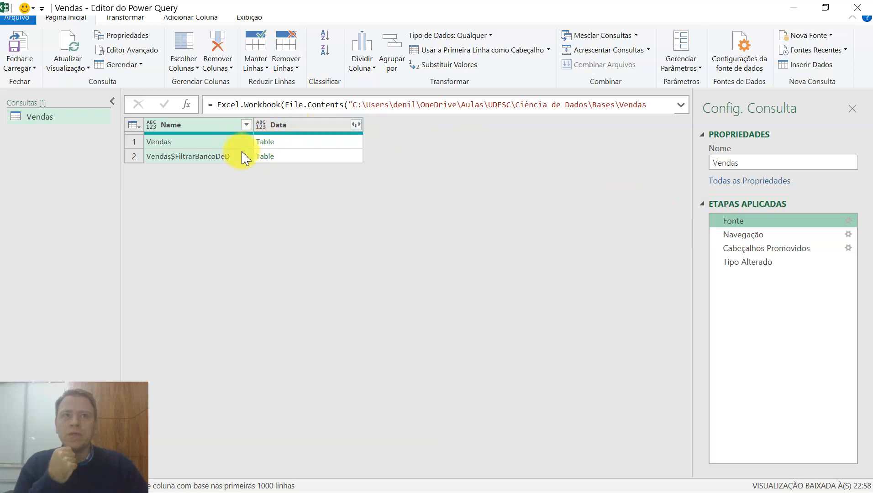
Review the Vendas query's Navegação, Cabeçalhos Promovidos and Tipo Alterado applied steps, comparing the table before and after header promotion.
{"action": "left_click", "coordinate": [733, 240]}
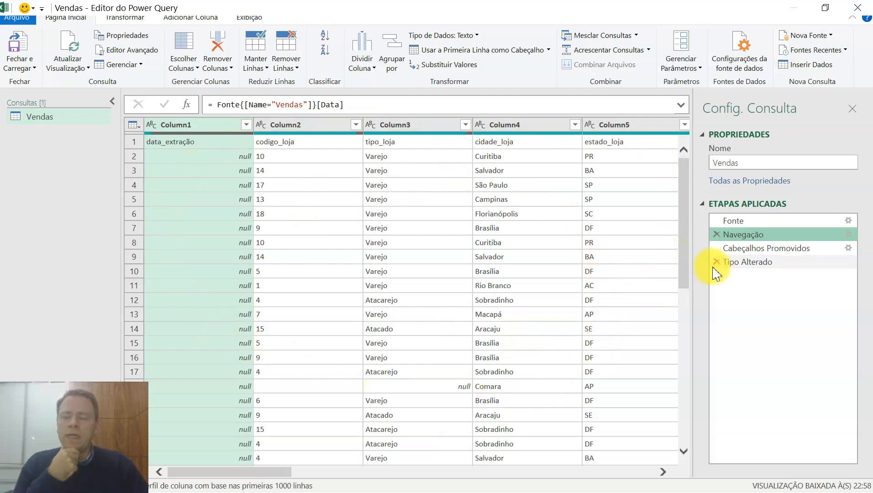
{"action": "left_click", "coordinate": [731, 249]}
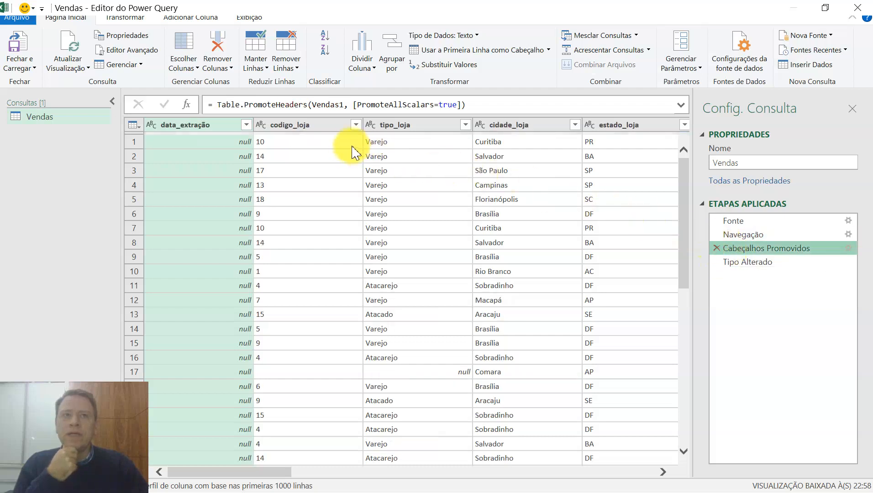
{"action": "left_click", "coordinate": [748, 238]}
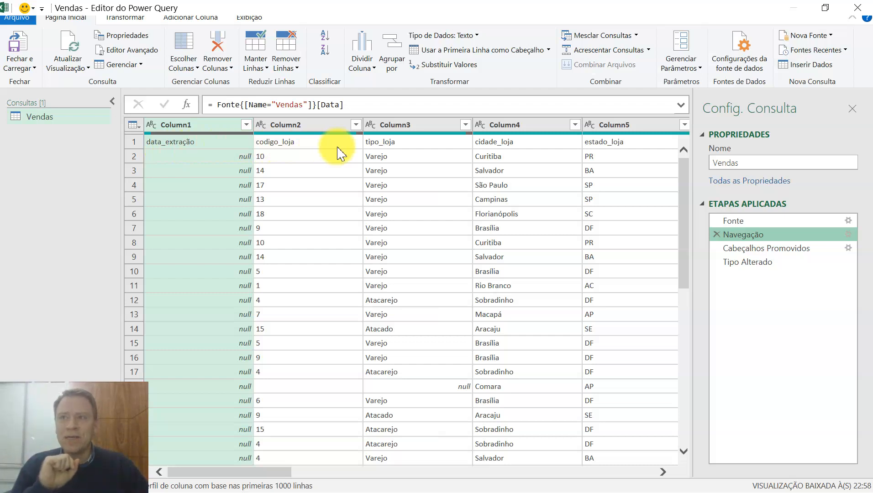
{"action": "left_click", "coordinate": [746, 250]}
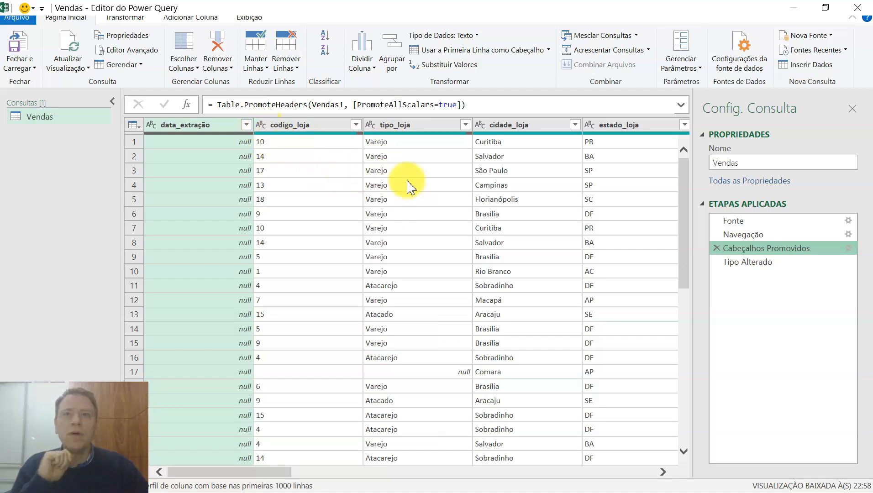
{"action": "left_click", "coordinate": [755, 269]}
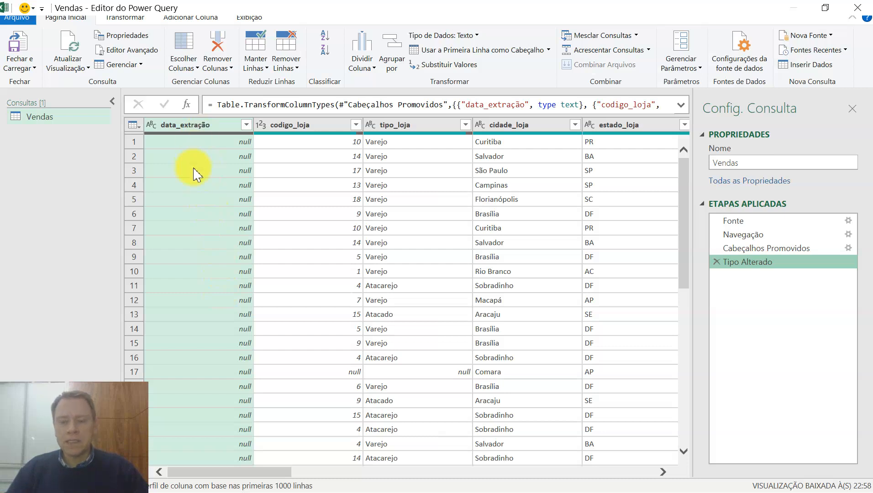
Try removing the data_extração column, and undo it by deleting the Colunas Removidas applied step.
{"action": "right_click", "coordinate": [192, 132]}
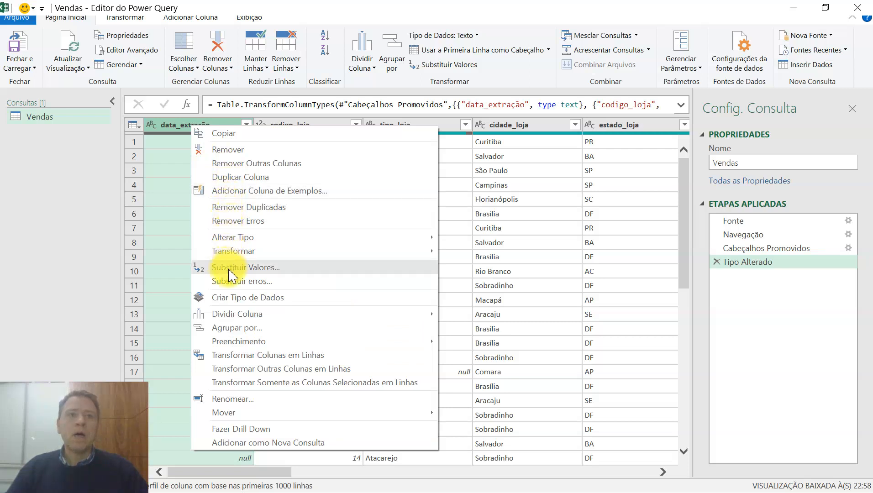
{"action": "left_click", "coordinate": [232, 150]}
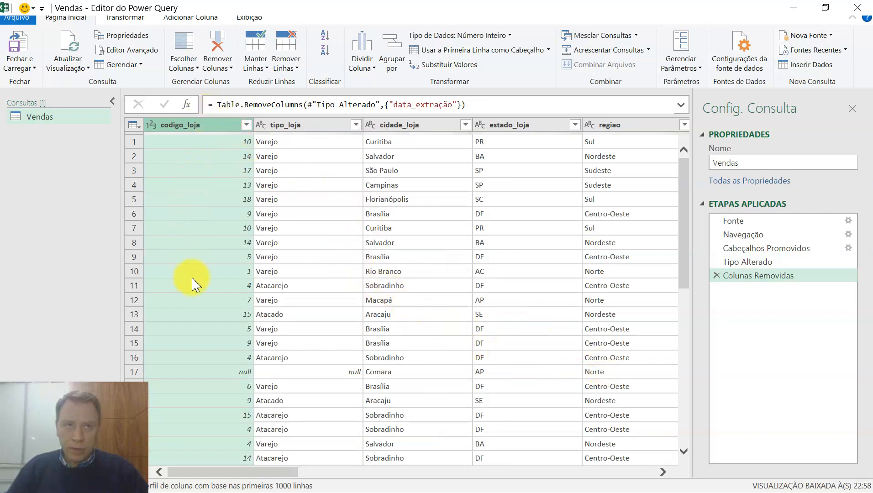
{"action": "left_click_drag", "start_coordinate": [735, 262], "coordinate": [744, 283]}
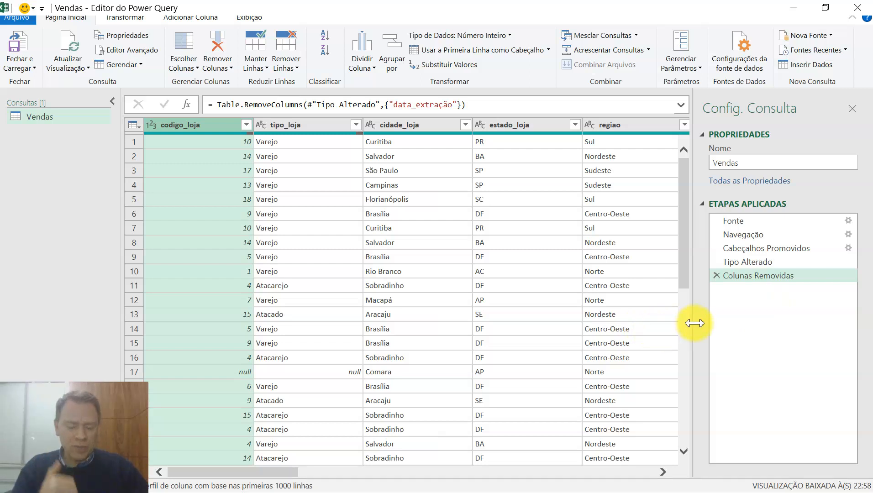
{"action": "left_click", "coordinate": [715, 276]}
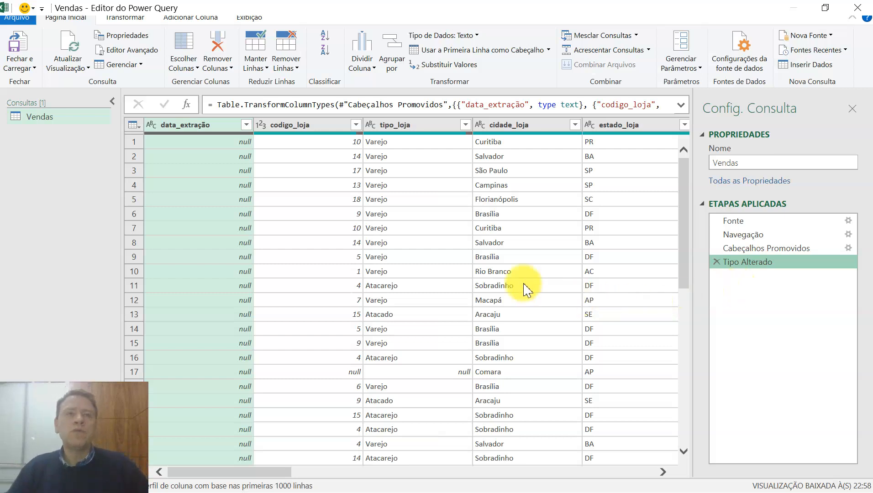
Remove the data_extração column from the Vendas query.
{"action": "right_click", "coordinate": [214, 130]}
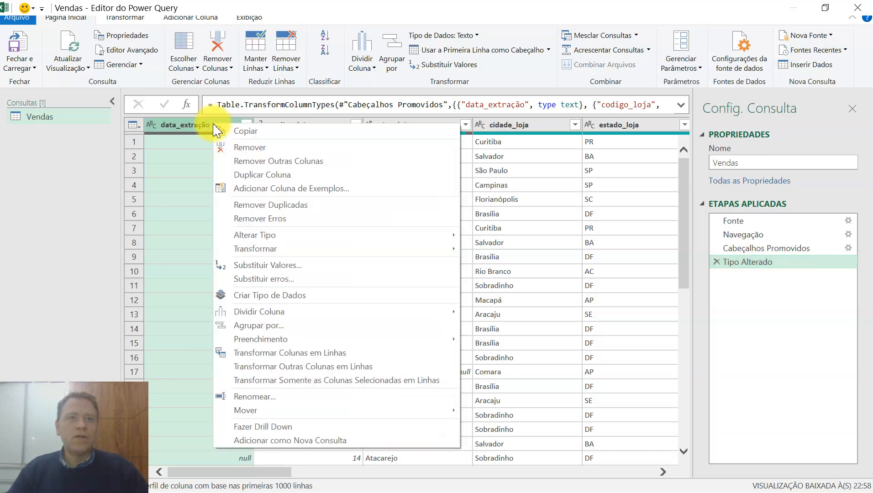
{"action": "left_click", "coordinate": [238, 150]}
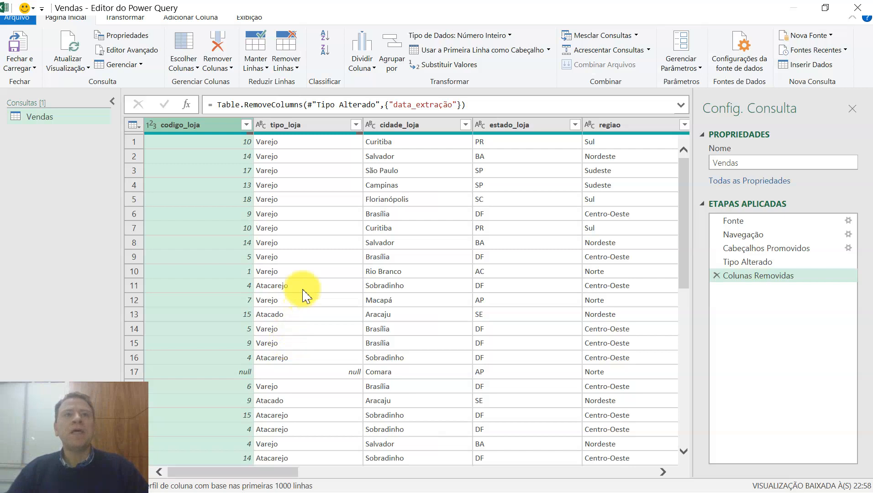
Review the operations available for the codigo_loja column and examine the table's rows and columns for null values.
{"action": "right_click", "coordinate": [207, 132]}
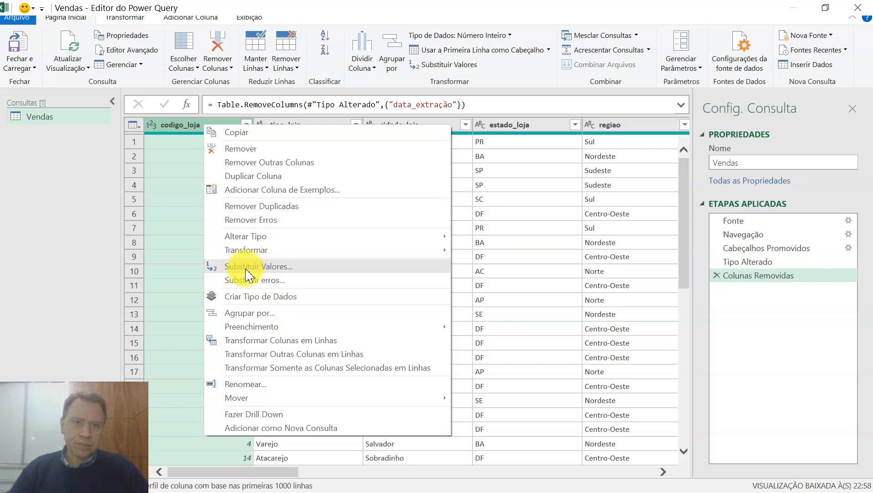
{"action": "mouse_move", "coordinate": [253, 333]}
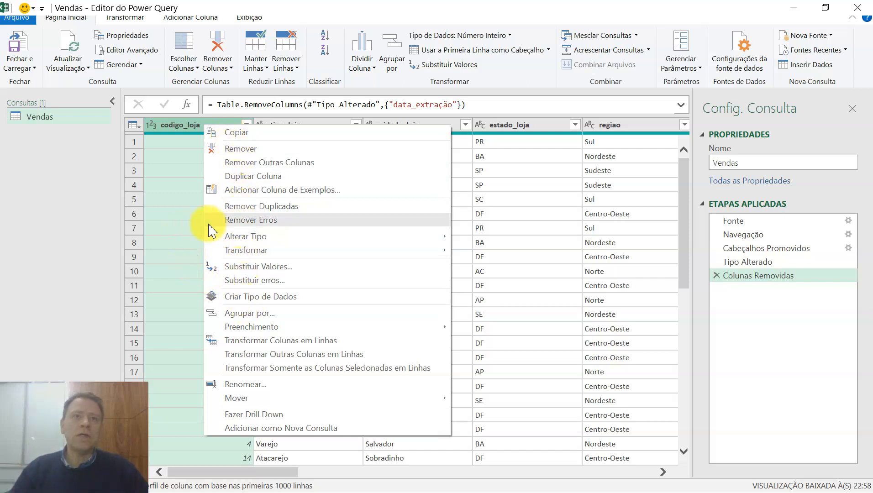
{"action": "left_click", "coordinate": [188, 153]}
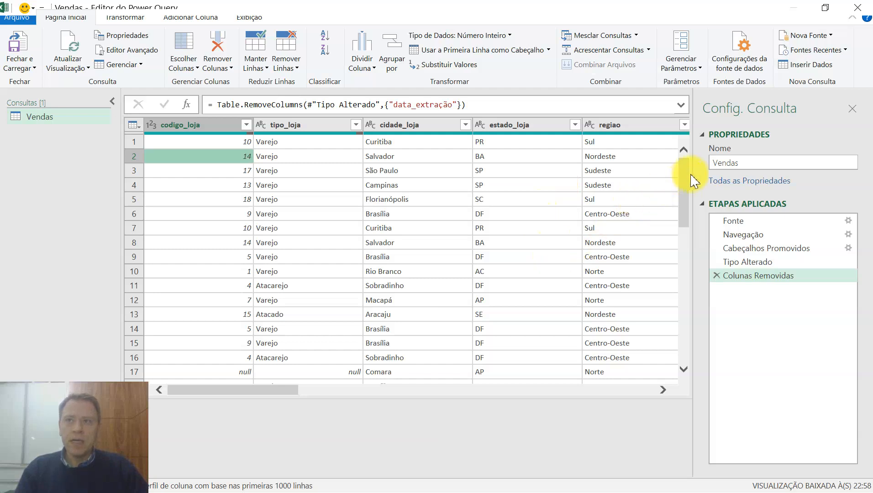
{"action": "mouse_move", "coordinate": [687, 181]}
{"action": "left_mouse_down"}
{"action": "mouse_move", "coordinate": [685, 187]}
{"action": "mouse_move", "coordinate": [687, 171]}
{"action": "mouse_move", "coordinate": [686, 189]}
{"action": "left_mouse_up"}
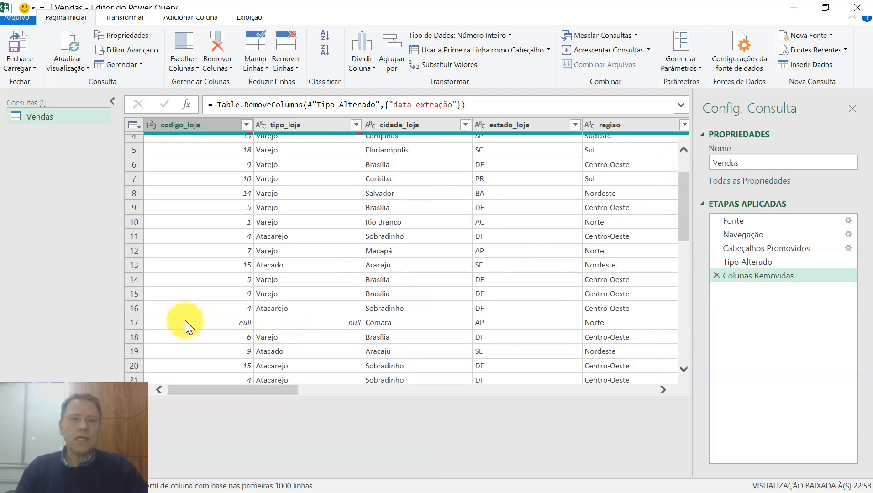
{"action": "left_click", "coordinate": [188, 323]}
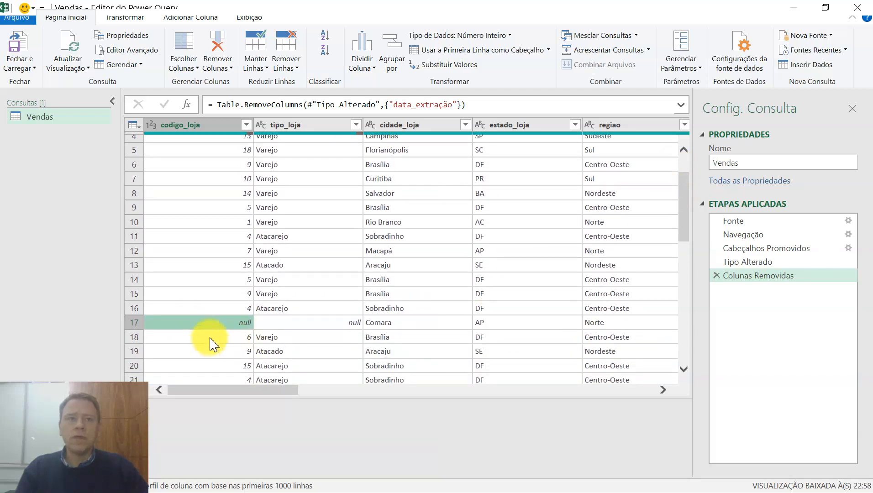
{"action": "scroll", "coordinate": [281, 331], "scroll_direction": "down", "scroll_amount": 2}
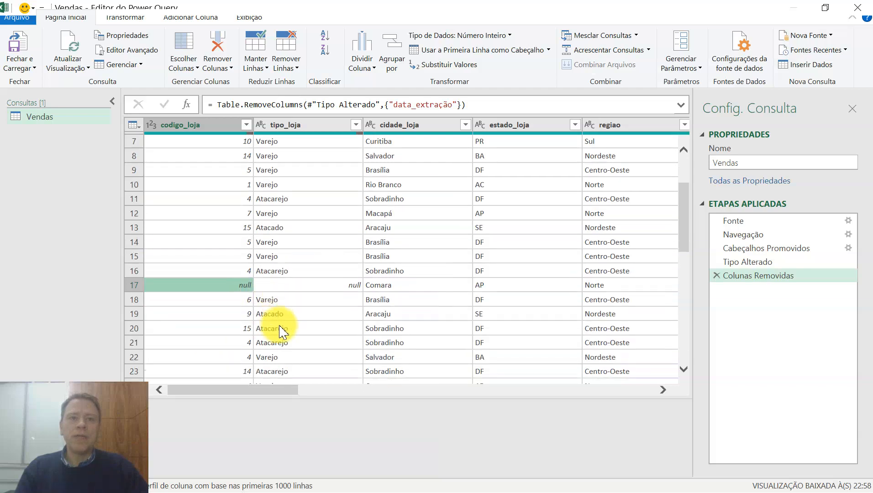
{"action": "scroll", "coordinate": [267, 331], "scroll_direction": "down", "scroll_amount": 1}
{"action": "scroll", "coordinate": [292, 347], "scroll_direction": "down", "scroll_amount": 2}
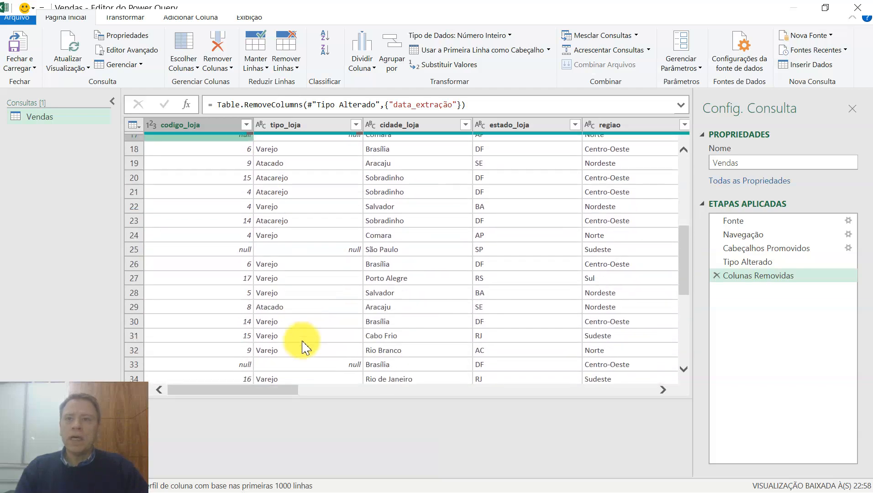
{"action": "scroll", "coordinate": [305, 347], "scroll_direction": "up", "scroll_amount": 6}
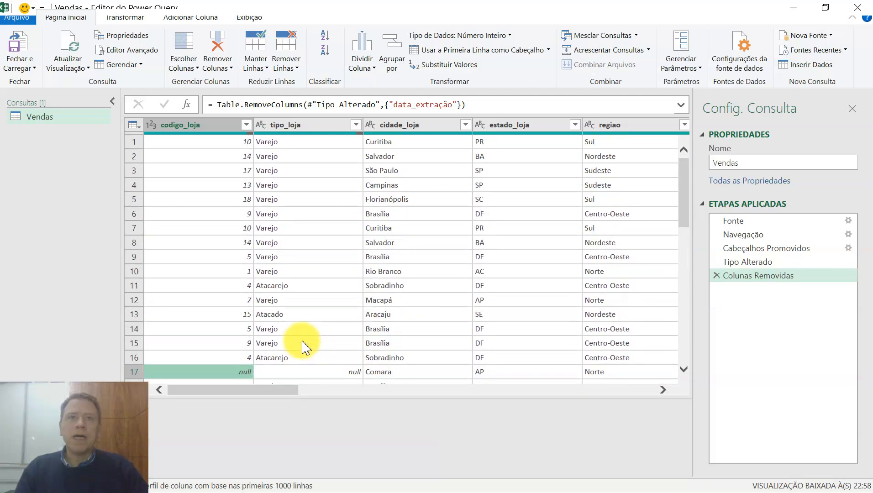
{"action": "left_click_drag", "start_coordinate": [224, 389], "coordinate": [375, 402]}
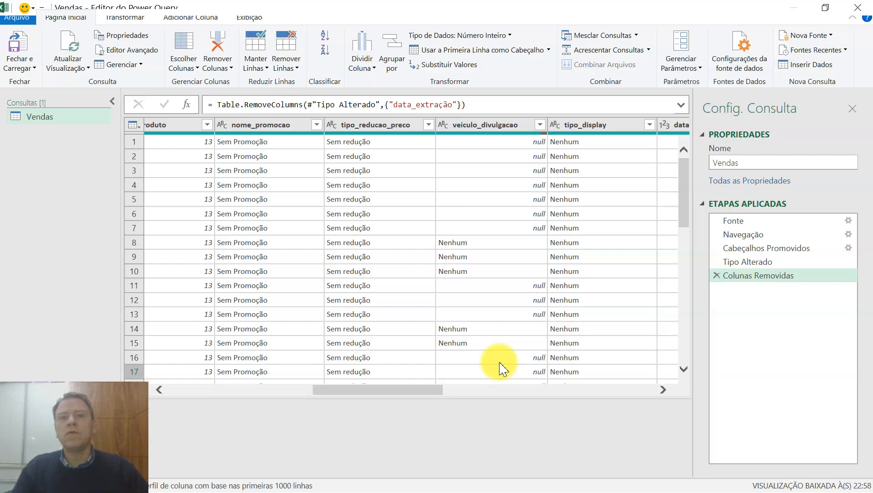
{"action": "left_click_drag", "start_coordinate": [411, 390], "coordinate": [253, 391]}
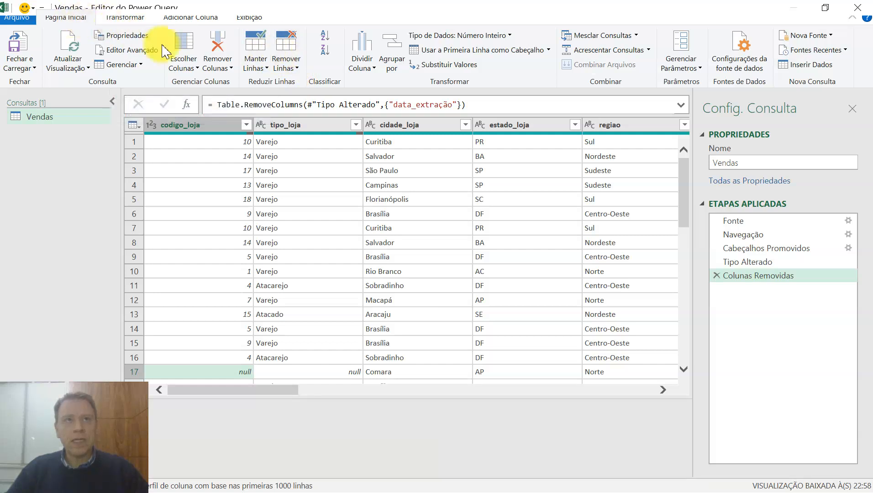
Try removing the blank rows from the table, and delete the resulting Linhas em Branco Removidas step.
{"action": "left_click", "coordinate": [296, 68]}
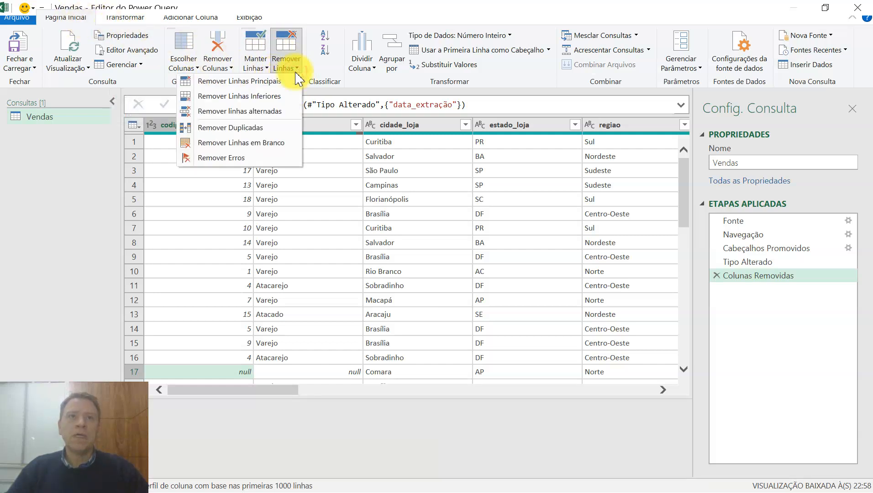
{"action": "left_click", "coordinate": [249, 143]}
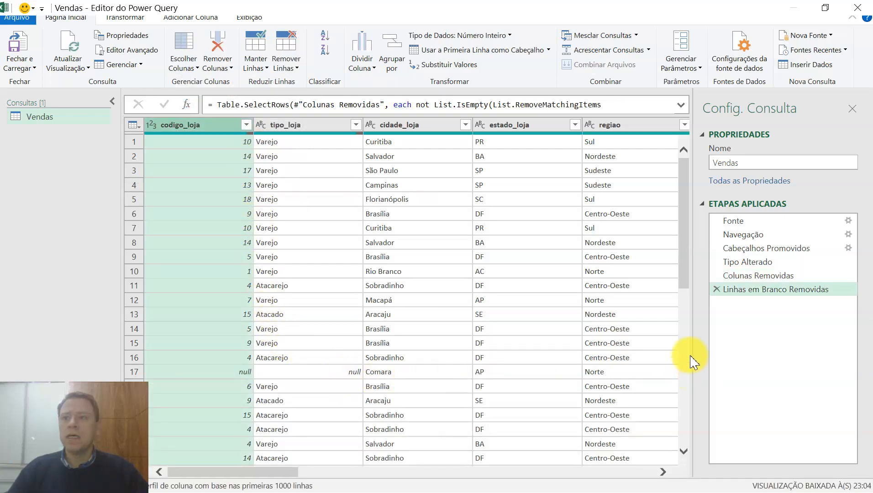
{"action": "left_click", "coordinate": [716, 289]}
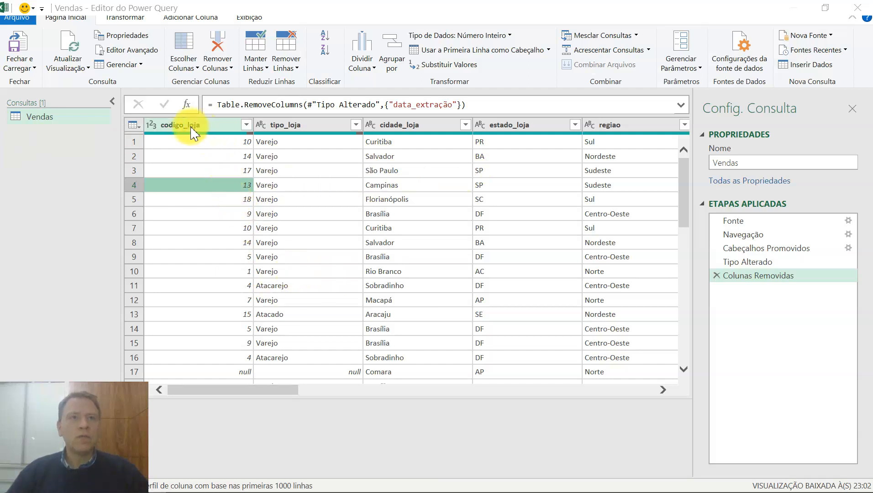
Filter the codigo_loja column to keep only rows whose value is different from null.
{"action": "left_click", "coordinate": [235, 373]}
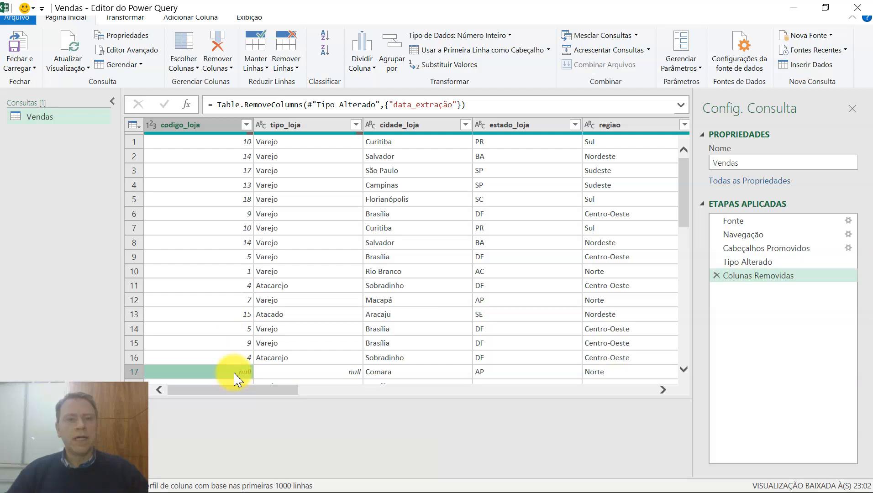
{"action": "right_click", "coordinate": [236, 379]}
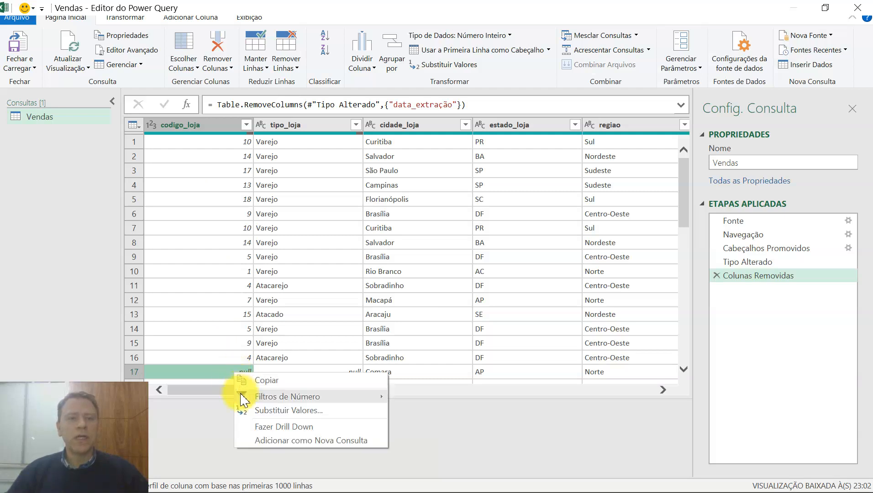
{"action": "mouse_move", "coordinate": [242, 400]}
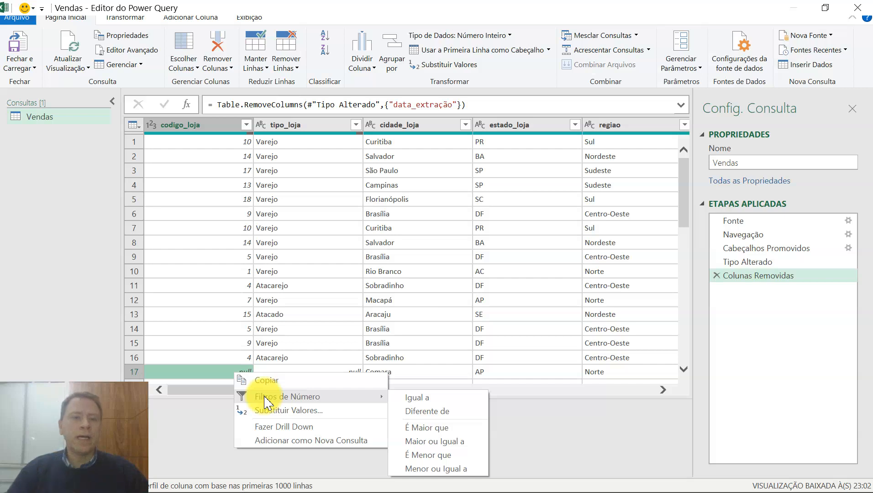
{"action": "left_click", "coordinate": [413, 412]}
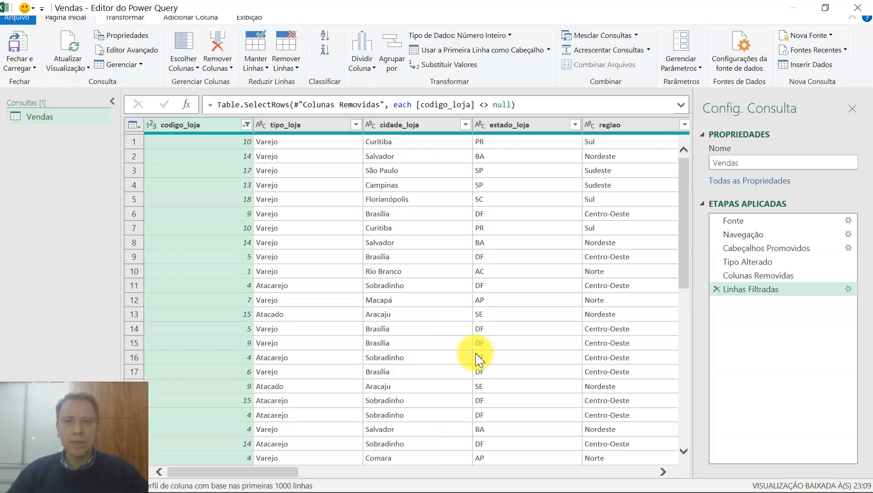
Replace the null values in the veiculo_divulgacao column with Nenhum, leaving the advanced replacement options unselected.
{"action": "left_click", "coordinate": [249, 471]}
{"action": "left_click_drag", "start_coordinate": [250, 471], "coordinate": [408, 481]}
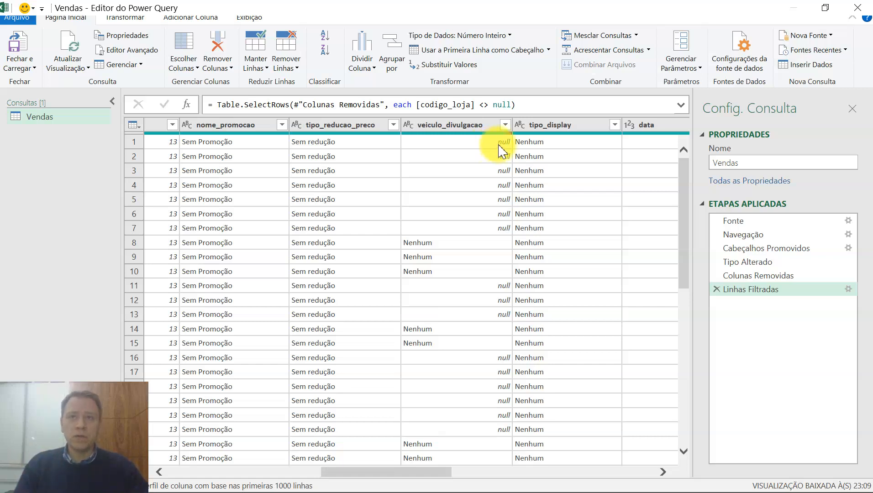
{"action": "right_click", "coordinate": [449, 145]}
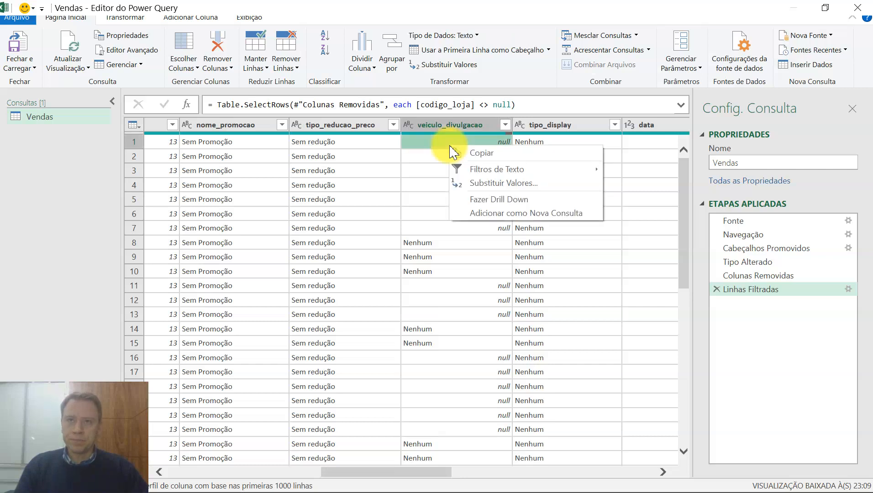
{"action": "left_click", "coordinate": [473, 183]}
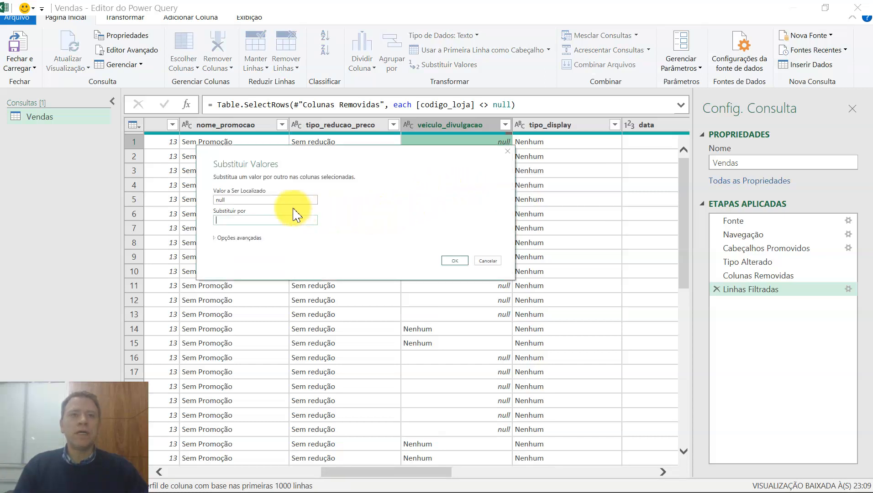
{"action": "left_click_drag", "start_coordinate": [315, 187], "coordinate": [246, 195]}
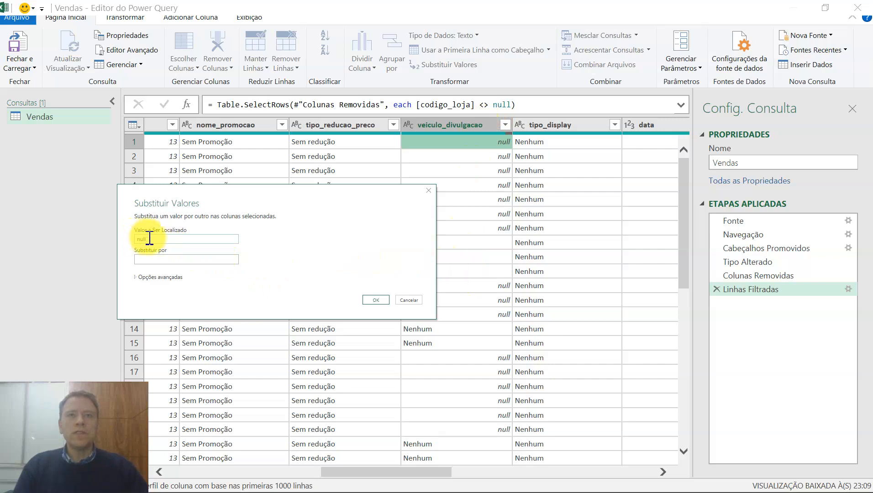
{"action": "left_click", "coordinate": [147, 259]}
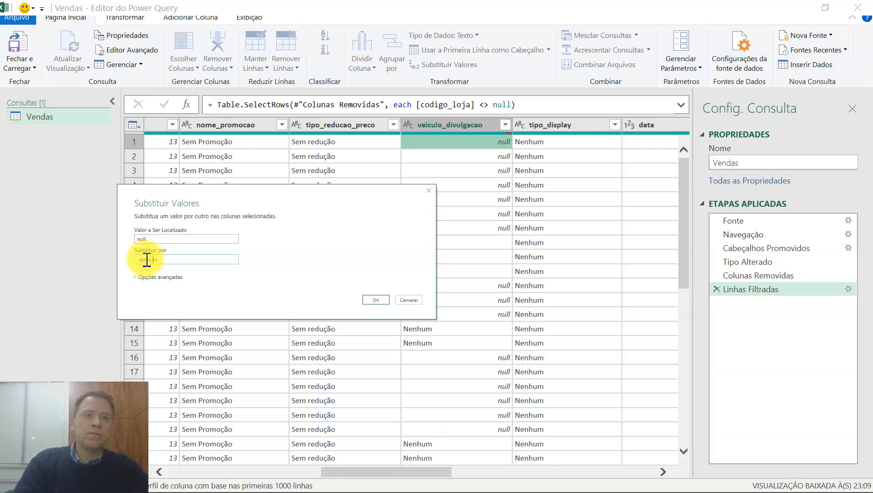
{"action": "left_click", "coordinate": [169, 278]}
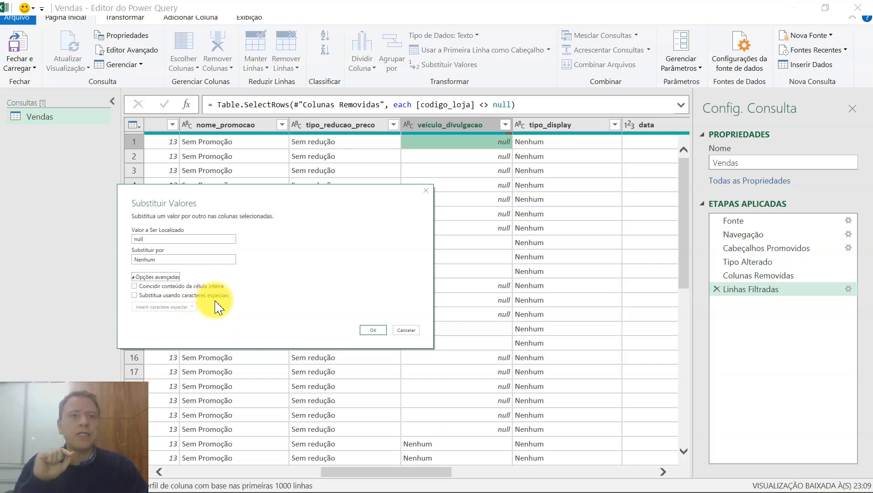
{"action": "left_click", "coordinate": [372, 330]}
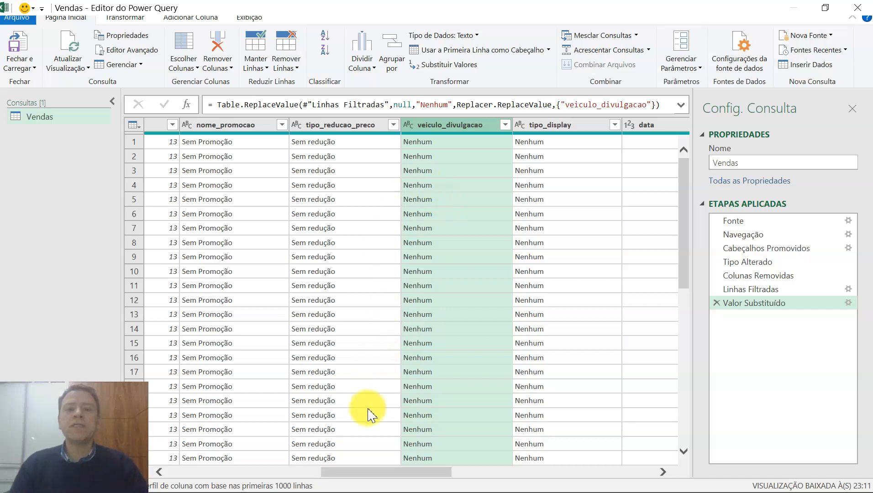
Add a merged column named nome_loja from codigo_loja and tipo_loja, using a custom hyphen separator.
{"action": "left_click_drag", "start_coordinate": [380, 474], "coordinate": [195, 451]}
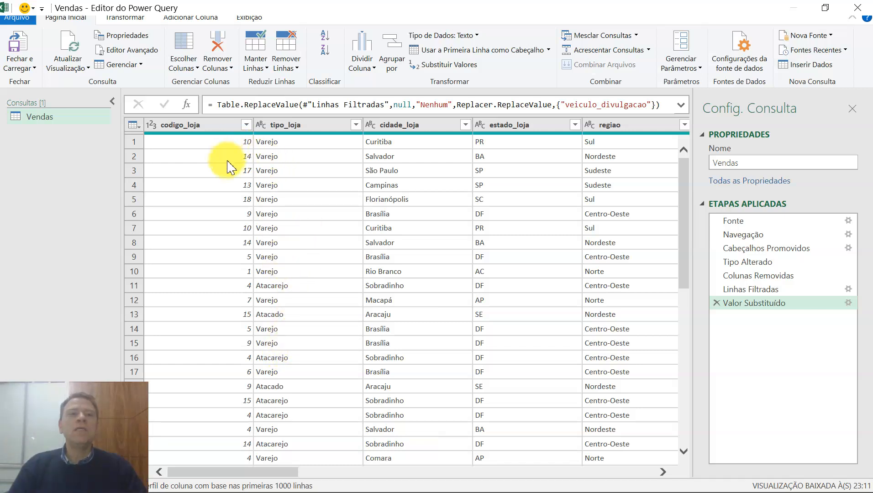
{"action": "left_click", "coordinate": [175, 21]}
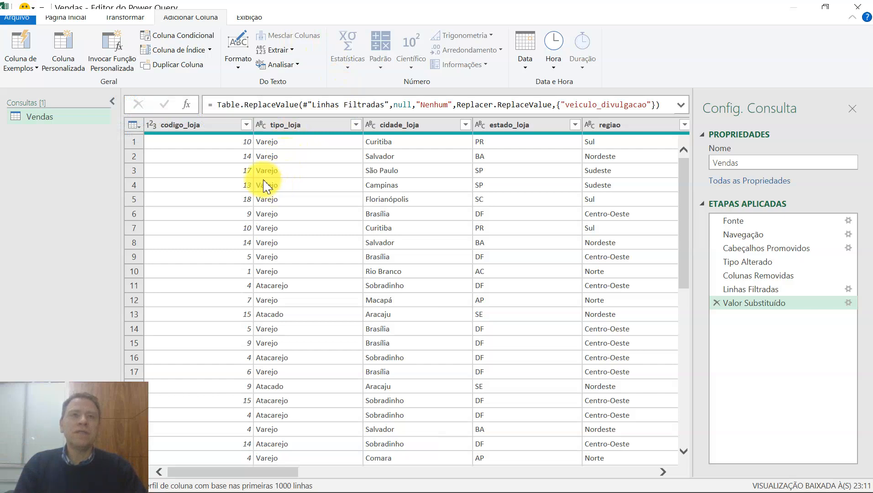
{"action": "left_click", "coordinate": [227, 132]}
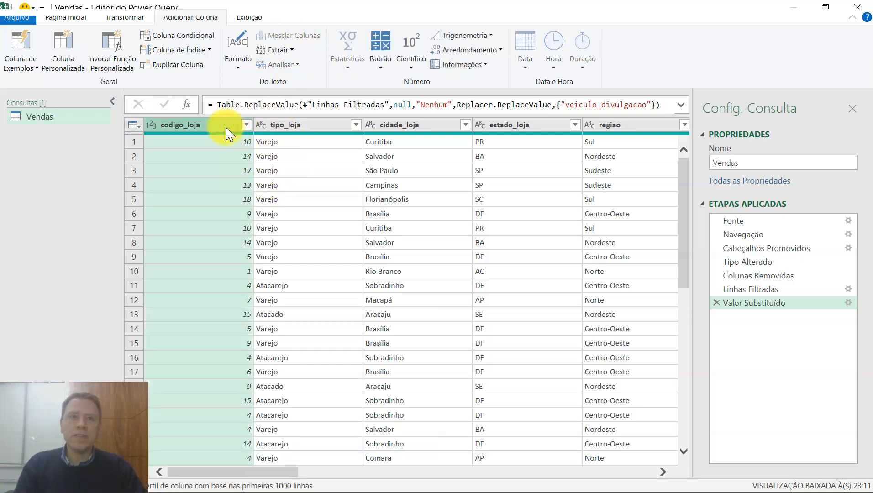
{"action": "left_click", "coordinate": [285, 129], "text": "ctrl"}
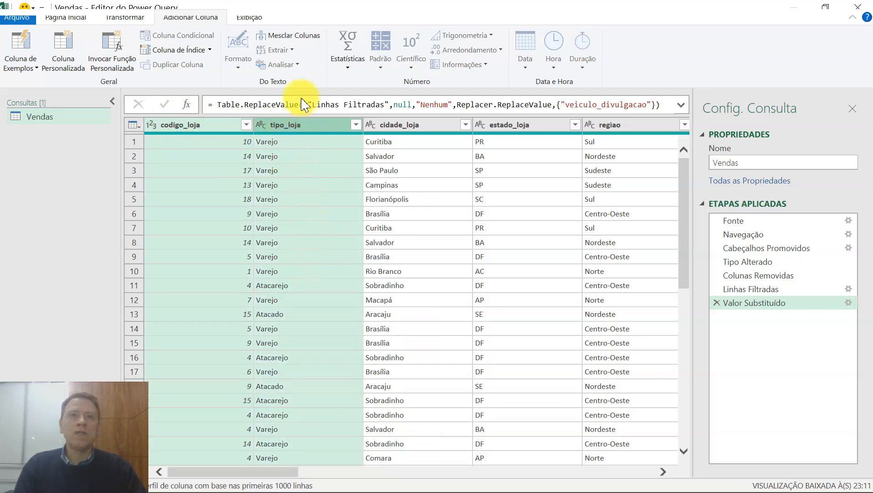
{"action": "left_click", "coordinate": [289, 41]}
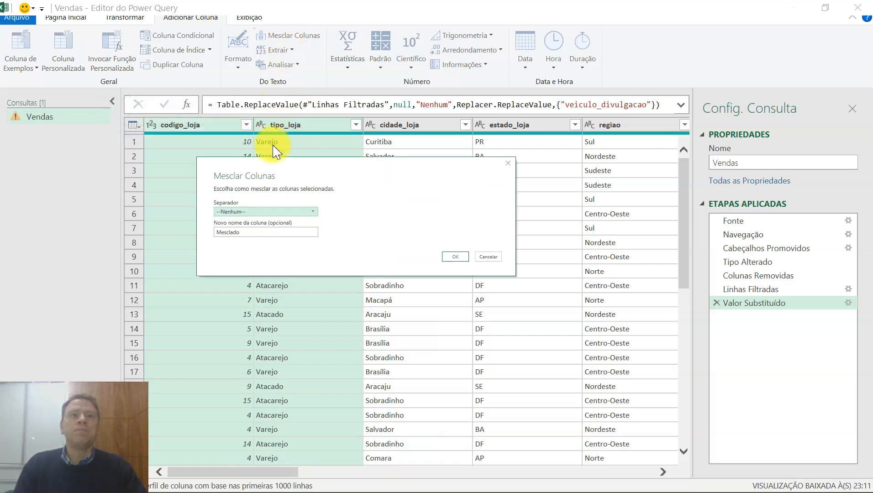
{"action": "left_click", "coordinate": [251, 211]}
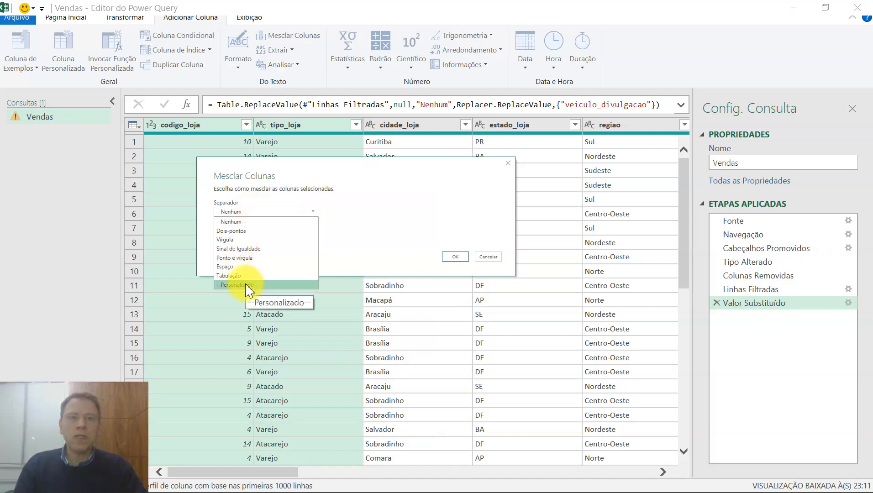
{"action": "left_click", "coordinate": [249, 284]}
{"action": "left_click", "coordinate": [240, 224]}
{"action": "type", "text": "-"}
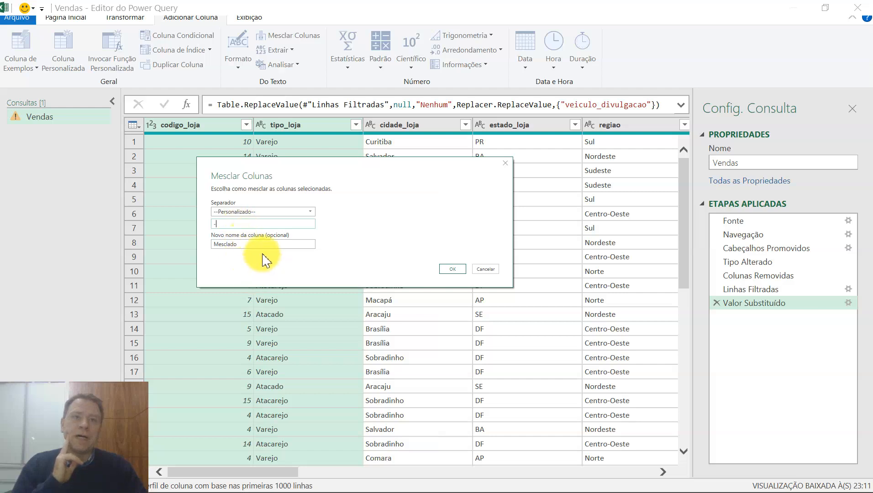
{"action": "left_click_drag", "start_coordinate": [246, 245], "coordinate": [210, 245]}
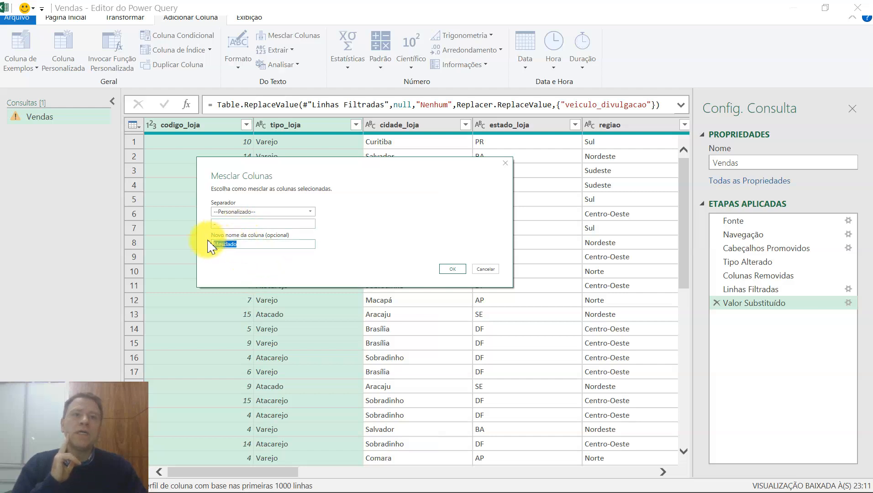
{"action": "type", "text": "nome_loja"}
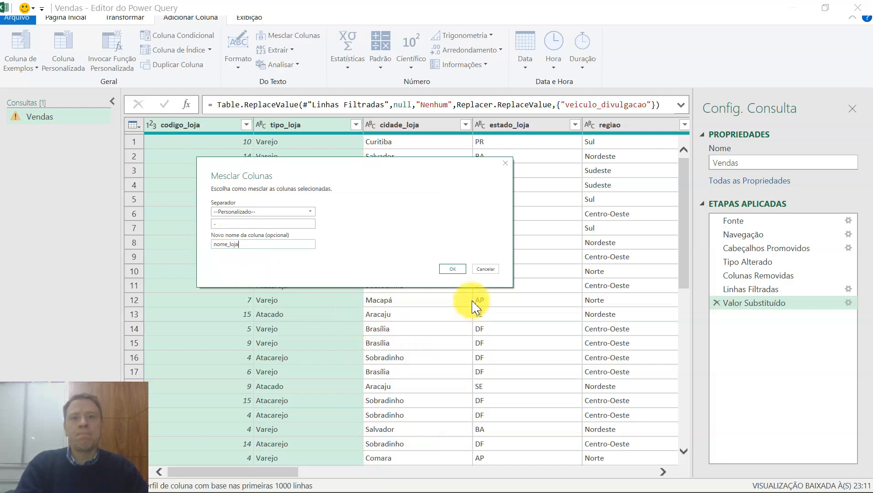
{"action": "left_click", "coordinate": [454, 271]}
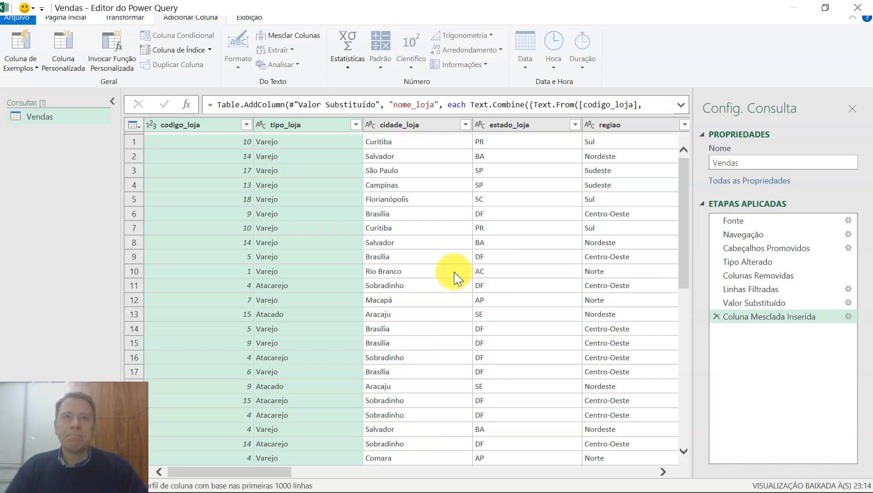
Move the nome_loja column between the codigo_loja and tipo_loja columns.
{"action": "left_click_drag", "start_coordinate": [272, 476], "coordinate": [666, 487]}
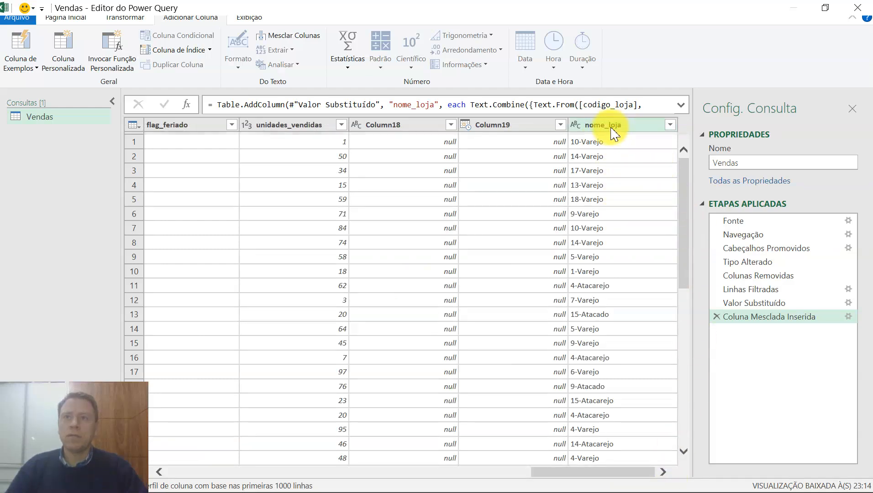
{"action": "left_click_drag", "start_coordinate": [610, 129], "coordinate": [331, 125]}
{"action": "mouse_move", "coordinate": [199, 124]}
{"action": "left_mouse_down"}
{"action": "mouse_move", "coordinate": [84, 112]}
{"action": "mouse_move", "coordinate": [202, 107]}
{"action": "left_mouse_up"}
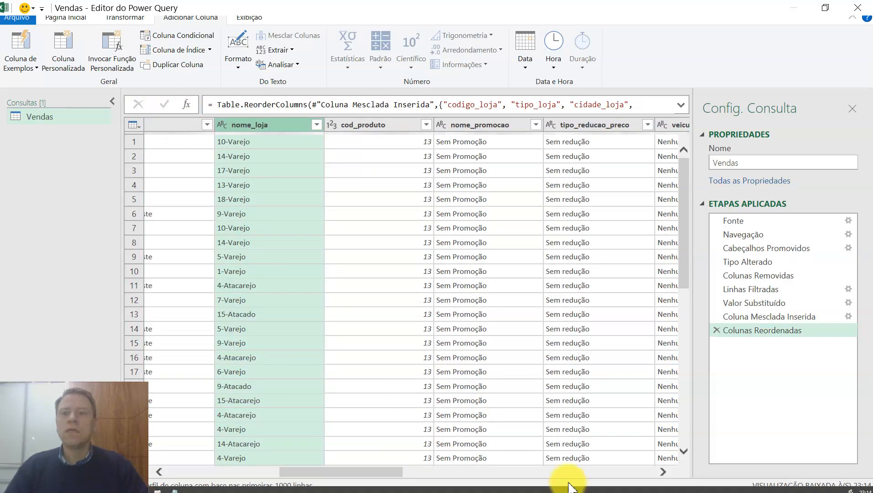
{"action": "left_click_drag", "start_coordinate": [370, 473], "coordinate": [278, 470]}
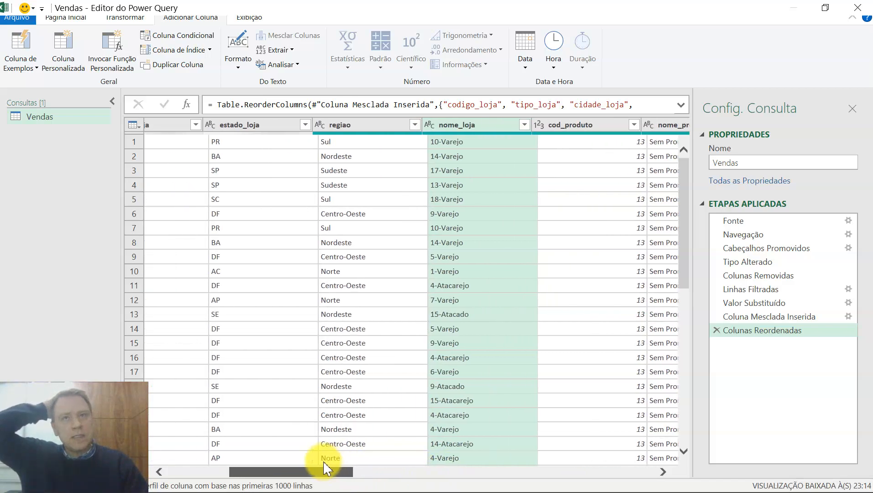
{"action": "left_click_drag", "start_coordinate": [478, 123], "coordinate": [242, 133]}
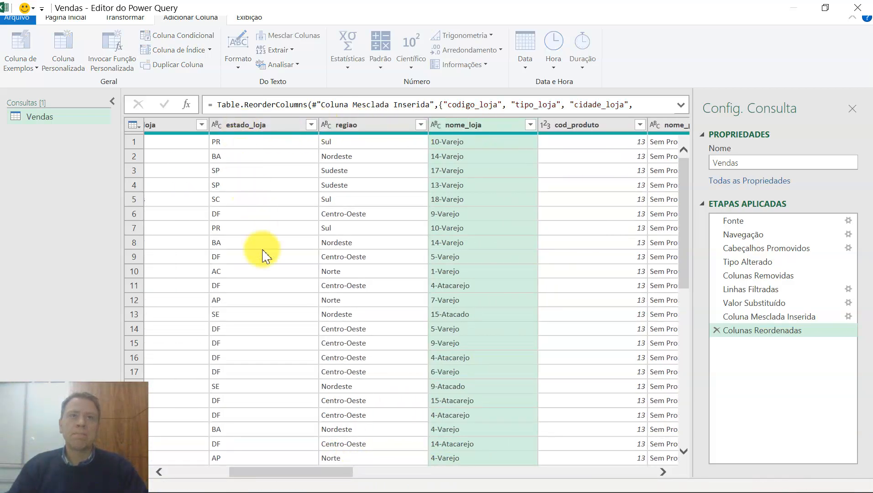
{"action": "left_click_drag", "start_coordinate": [327, 471], "coordinate": [260, 456]}
{"action": "left_click_drag", "start_coordinate": [521, 128], "coordinate": [294, 133]}
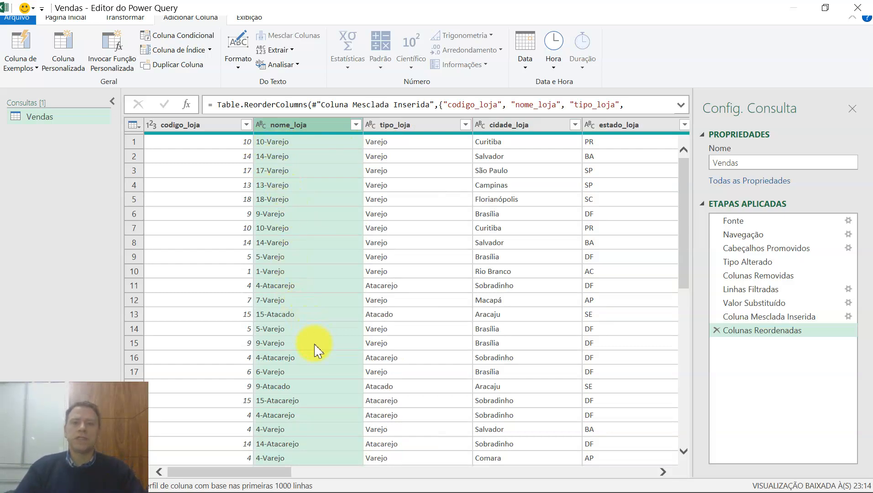
Examine the Vendas table's store, region, product, promotion and date columns, ending at the cod_produto column.
{"action": "left_click", "coordinate": [425, 331]}
{"action": "left_click", "coordinate": [424, 272]}
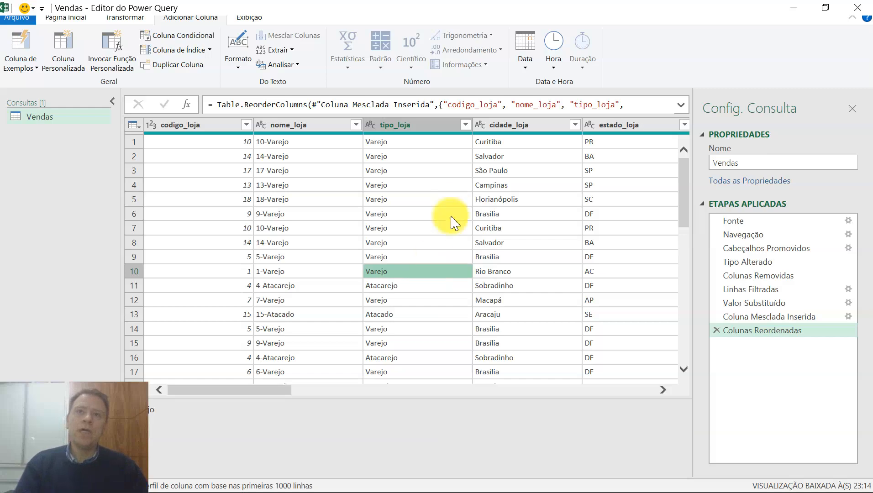
{"action": "key", "text": "Left"}
{"action": "key", "text": "Right"}
{"action": "key", "text": "Right"}
{"action": "key", "text": "Right"}
{"action": "key", "text": "Right"}
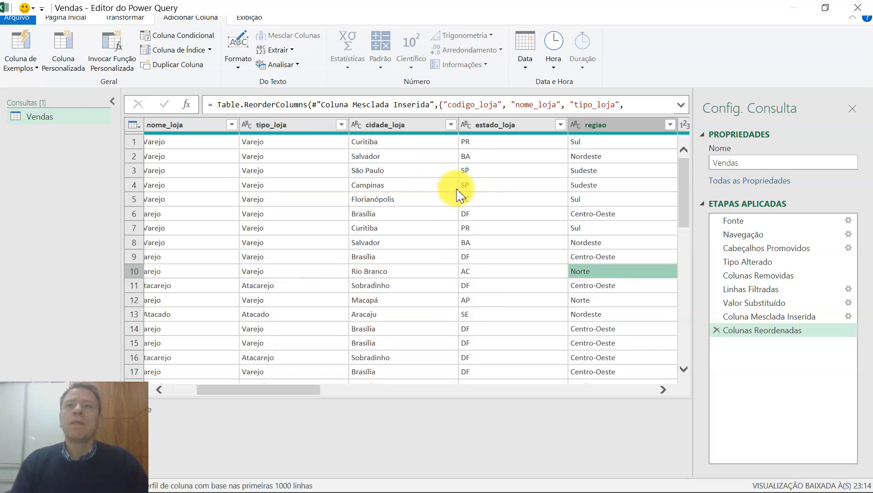
{"action": "key", "text": "Right"}
{"action": "key", "text": "Right"}
{"action": "key", "text": "Right"}
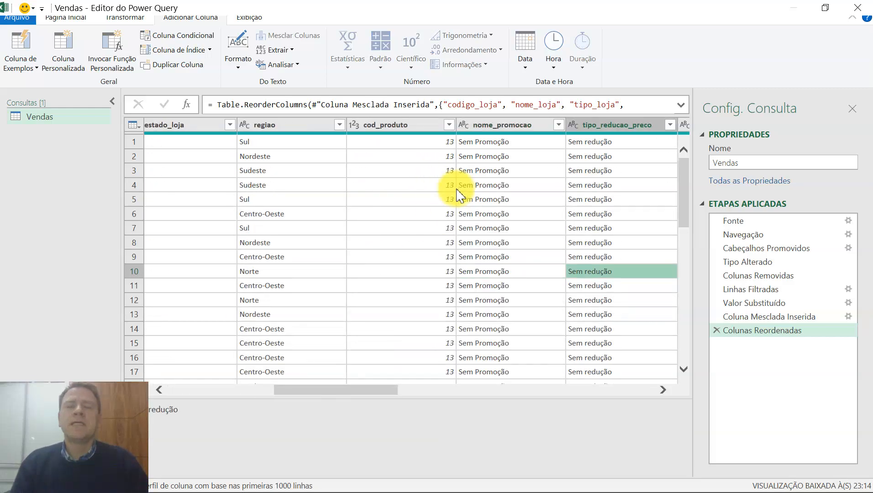
{"action": "key", "text": "Left"}
{"action": "key", "text": "Left"}
{"action": "key", "text": "Left"}
{"action": "key", "text": "Right"}
{"action": "key", "text": "Up"}
{"action": "key", "text": "Up"}
{"action": "key", "text": "Up"}
{"action": "key", "text": "Up"}
{"action": "key", "text": "Up"}
{"action": "key", "text": "Up"}
{"action": "key", "text": "Up"}
{"action": "key", "text": "Up"}
{"action": "key", "text": "Up"}
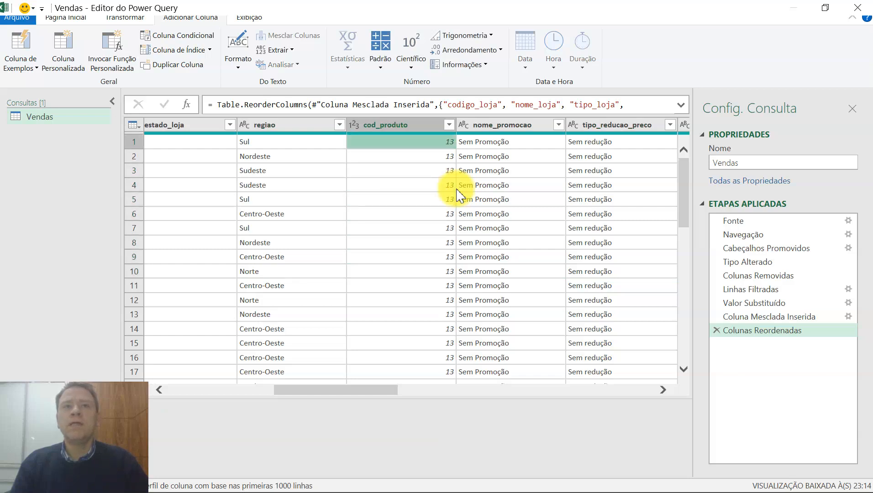
{"action": "key", "text": "Left"}
{"action": "key", "text": "Left"}
{"action": "key", "text": "Left"}
{"action": "key", "text": "Right"}
{"action": "key", "text": "Right"}
{"action": "key", "text": "Right"}
{"action": "key", "text": "Right"}
{"action": "key", "text": "Right"}
{"action": "key", "text": "Right"}
{"action": "key", "text": "Right"}
{"action": "key", "text": "Right"}
{"action": "key", "text": "Right"}
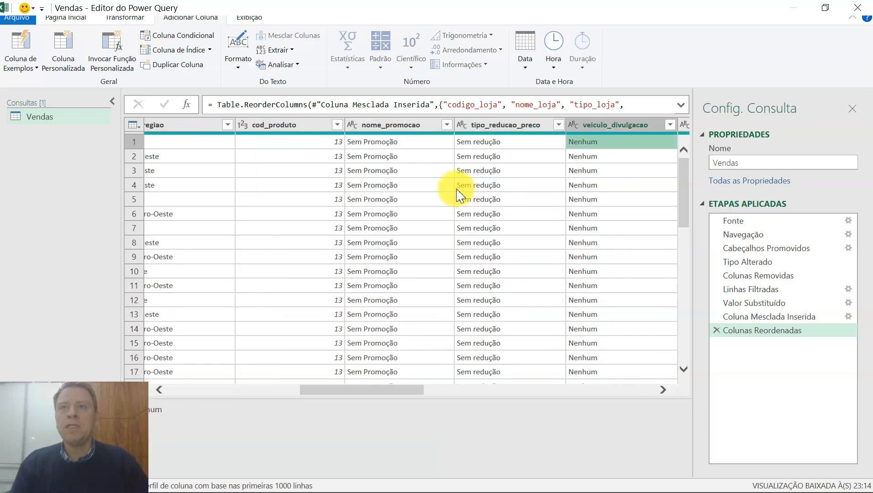
{"action": "key", "text": "Right"}
{"action": "key", "text": "Right"}
{"action": "key", "text": "Right"}
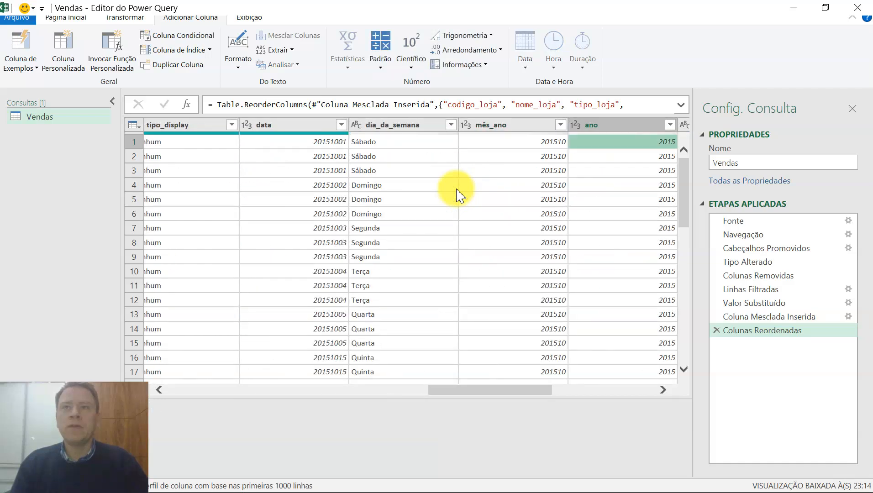
{"action": "key", "text": "Left"}
{"action": "key", "text": "Left"}
{"action": "key", "text": "Left"}
{"action": "key", "text": "Left"}
{"action": "key", "text": "Left"}
{"action": "key", "text": "Left"}
{"action": "key", "text": "Left"}
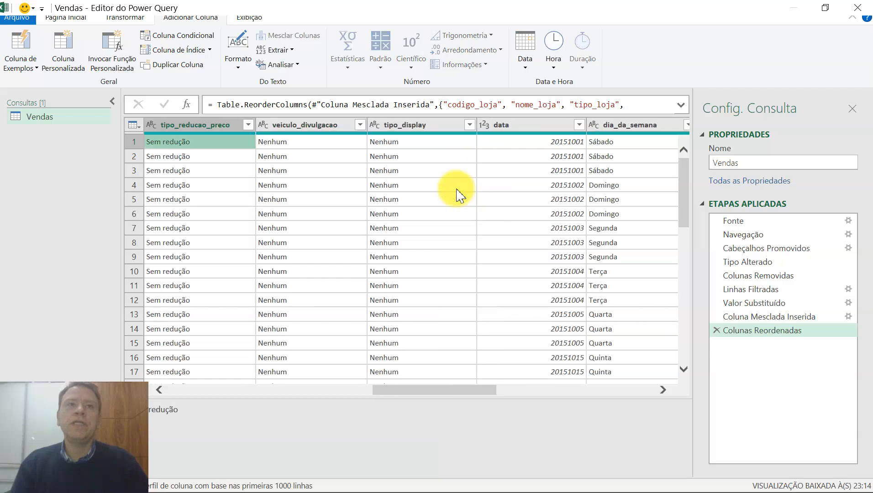
{"action": "key", "text": "Left"}
{"action": "key", "text": "Left"}
{"action": "key", "text": "Left"}
{"action": "key", "text": "Left"}
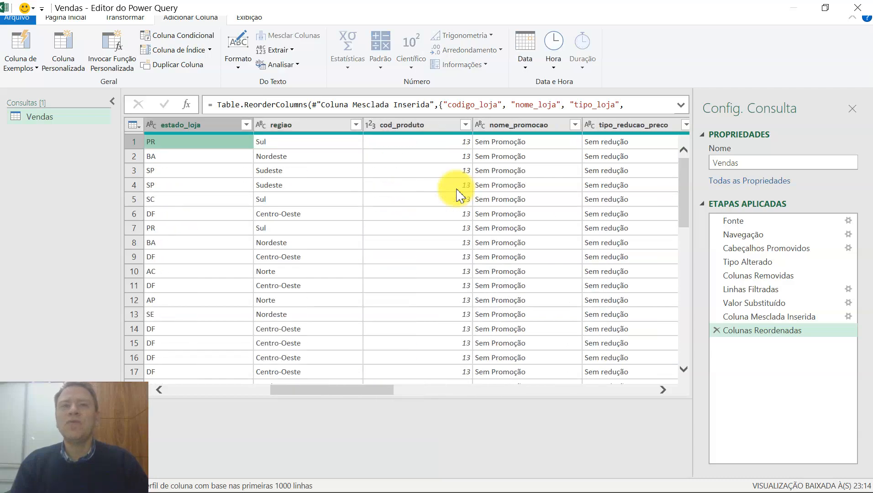
{"action": "key", "text": "Right"}
{"action": "key", "text": "Right"}
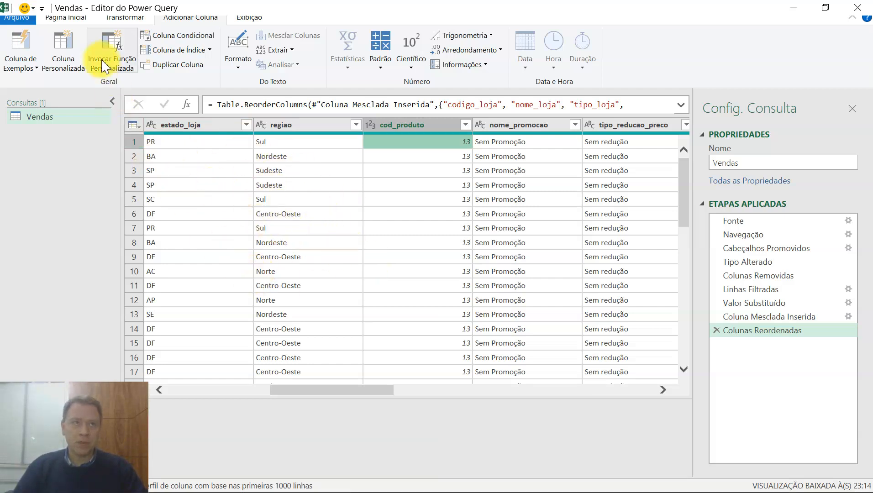
Import the Planilha1 sheet from the Produtos.xlsx workbook as a new query and compare it with the Vendas query.
{"action": "left_click", "coordinate": [67, 17]}
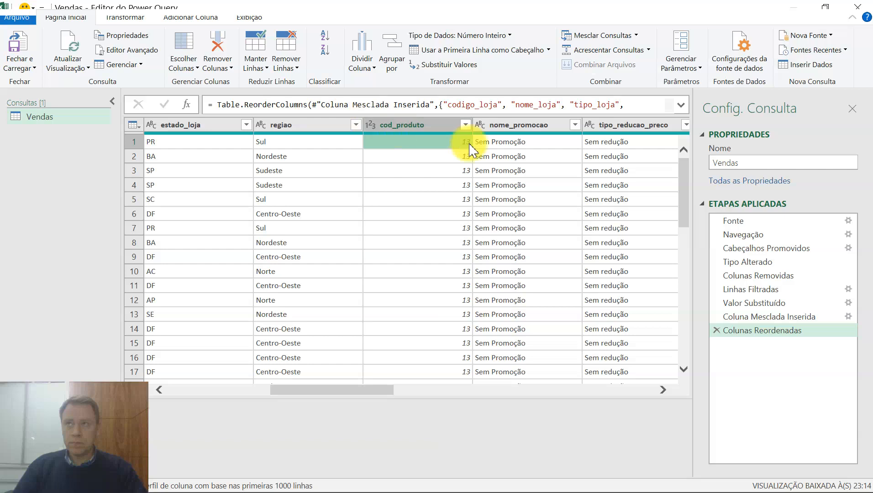
{"action": "left_click", "coordinate": [802, 40]}
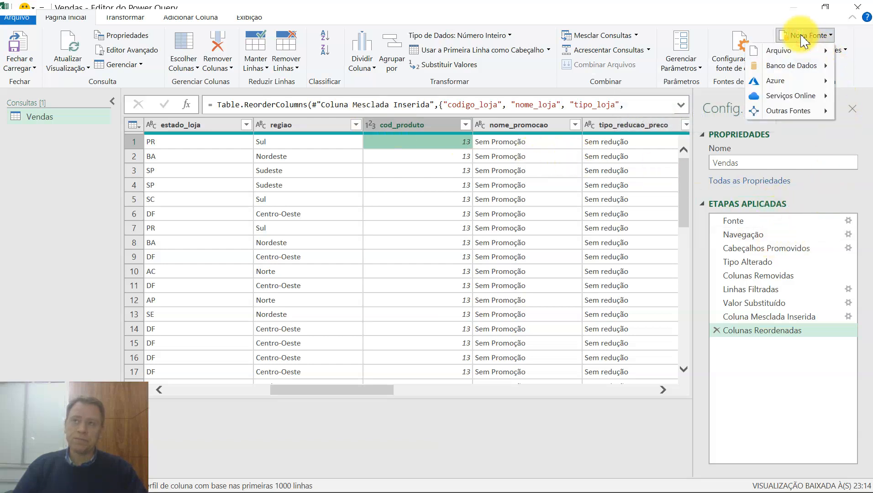
{"action": "mouse_move", "coordinate": [799, 58]}
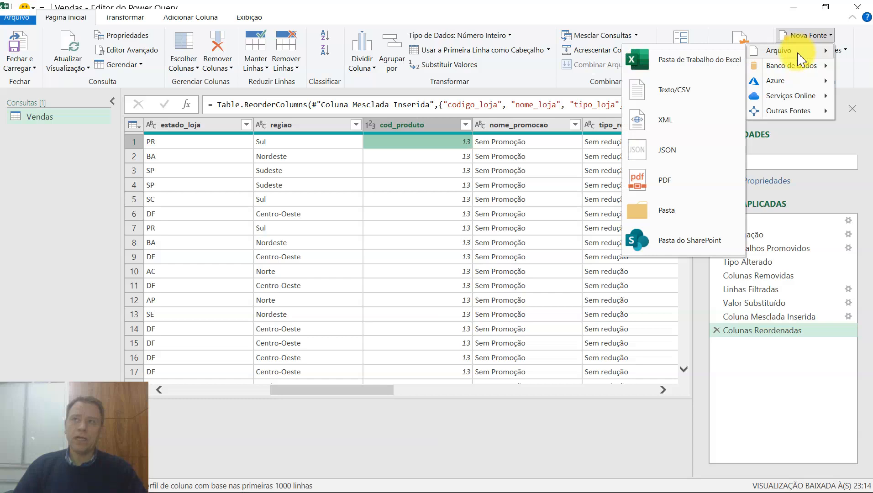
{"action": "left_click", "coordinate": [706, 69]}
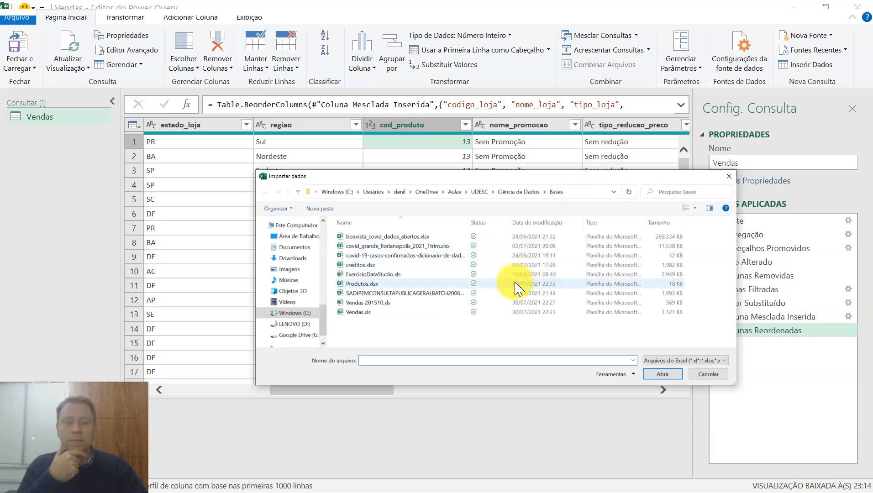
{"action": "left_click", "coordinate": [360, 284]}
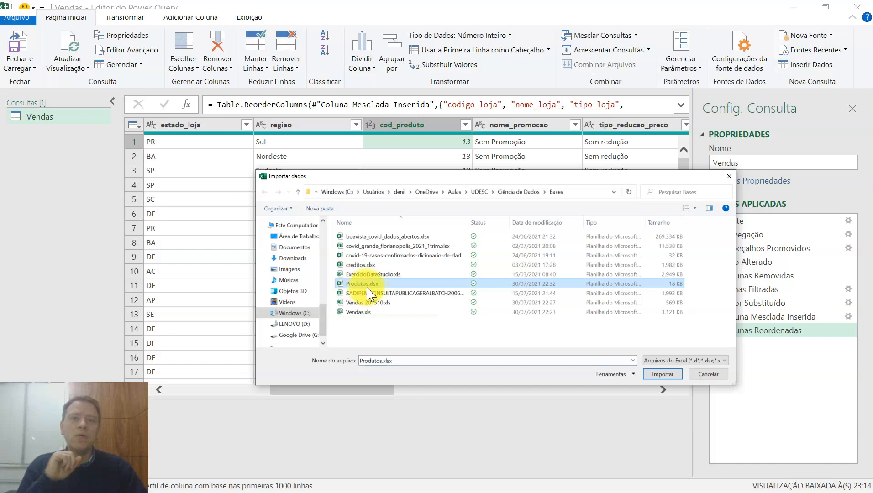
{"action": "left_click", "coordinate": [661, 375]}
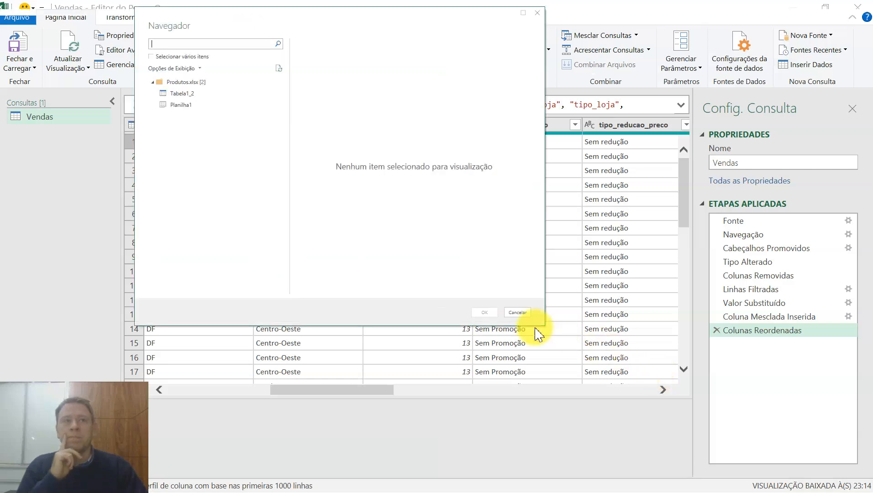
{"action": "left_click", "coordinate": [185, 94]}
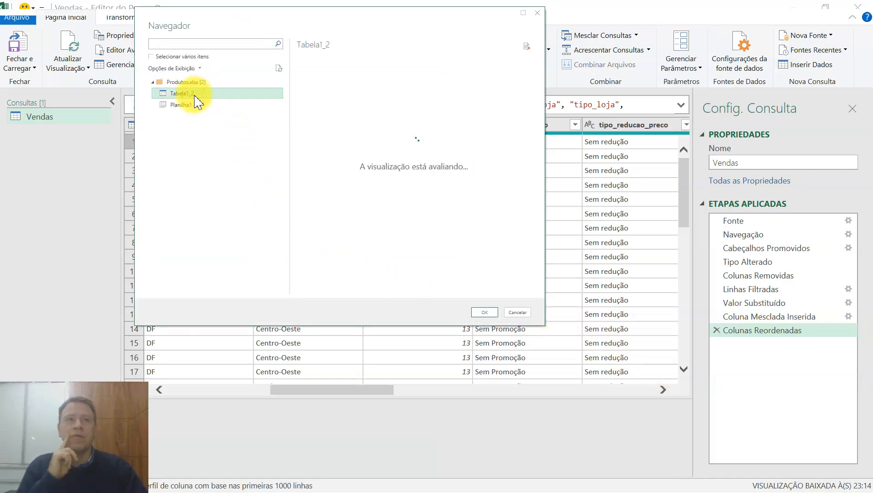
{"action": "left_click", "coordinate": [190, 107]}
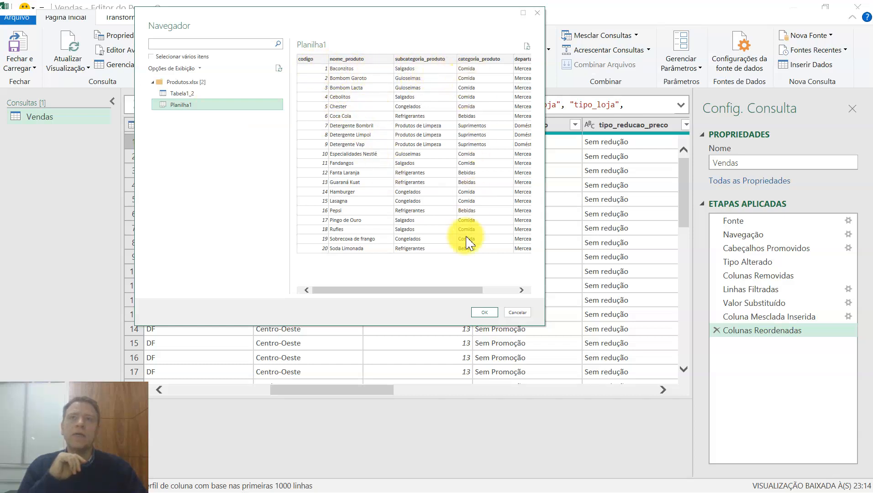
{"action": "left_click", "coordinate": [483, 314]}
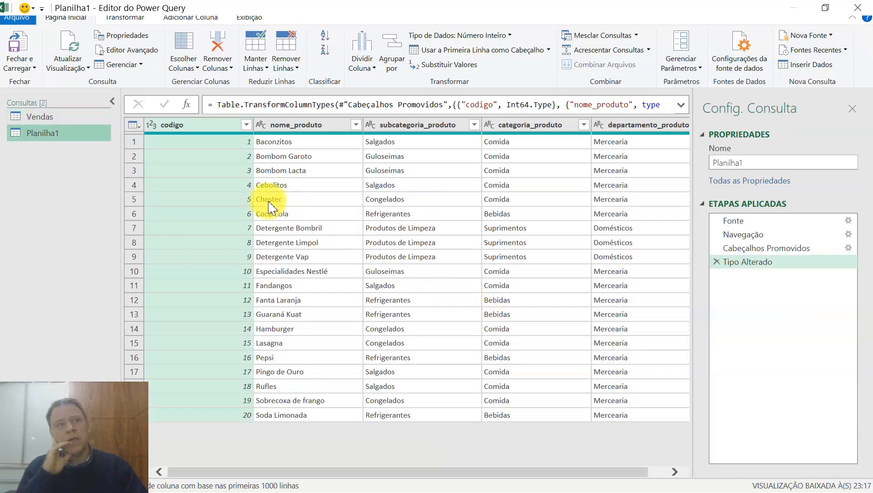
{"action": "left_click", "coordinate": [68, 119]}
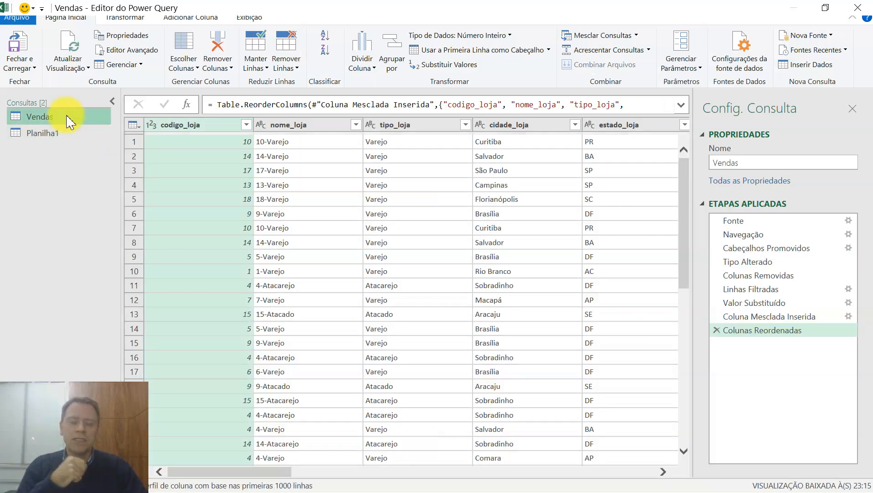
{"action": "left_click", "coordinate": [42, 136]}
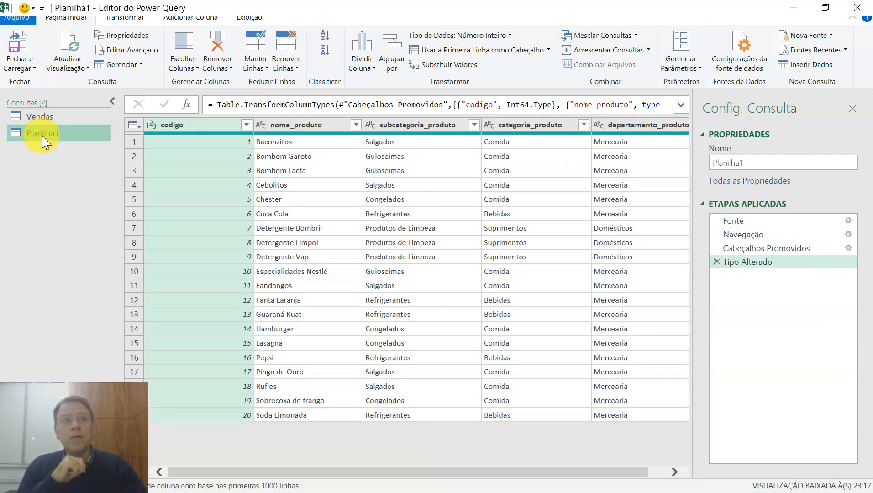
Rename the Planilha1 query as Produtos.
{"action": "double_click", "coordinate": [43, 138]}
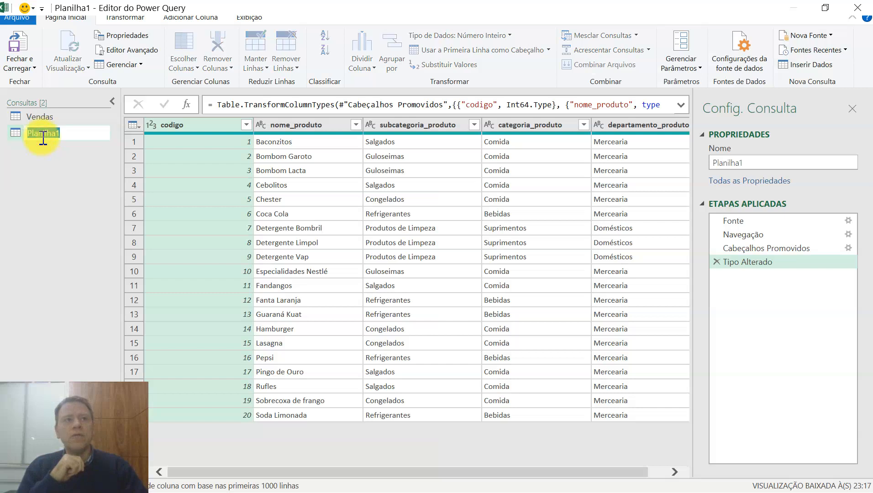
{"action": "type", "text": "Produ"}
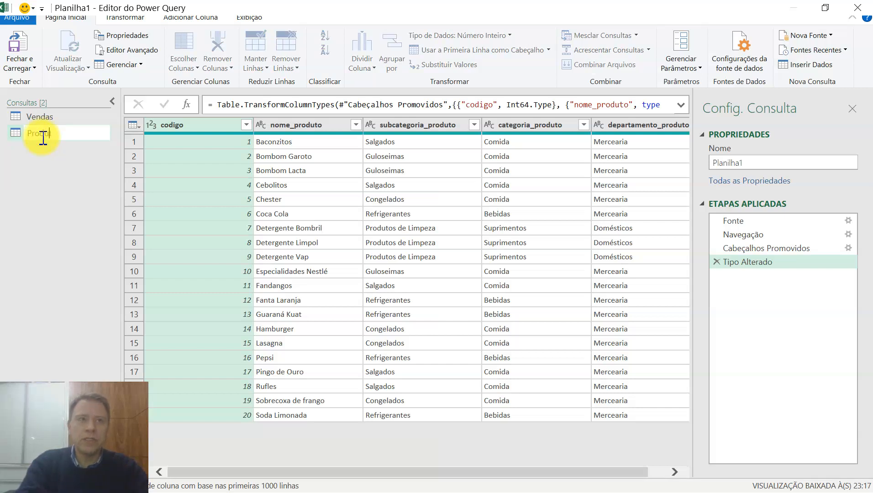
{"action": "type", "text": "tos"}
{"action": "key", "text": "Return"}
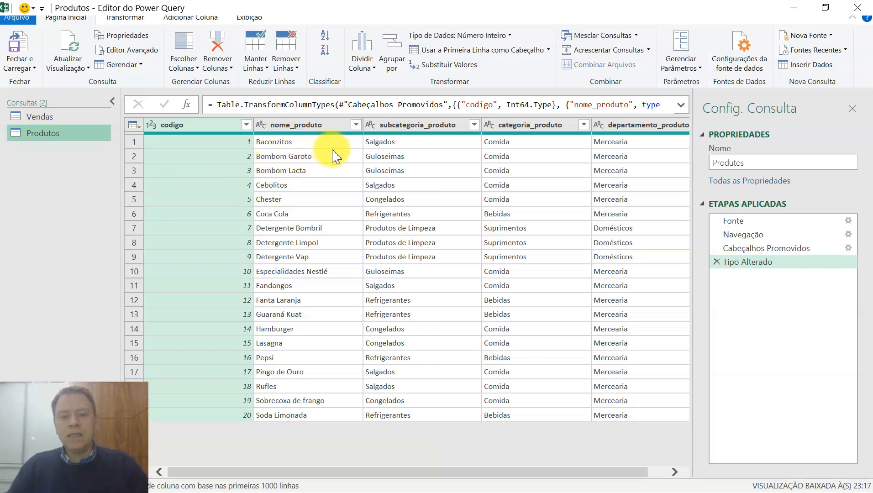
Compare the cod_produto column in the Vendas query with the code, name, subcategory and category columns in the Produtos query.
{"action": "left_click", "coordinate": [42, 117]}
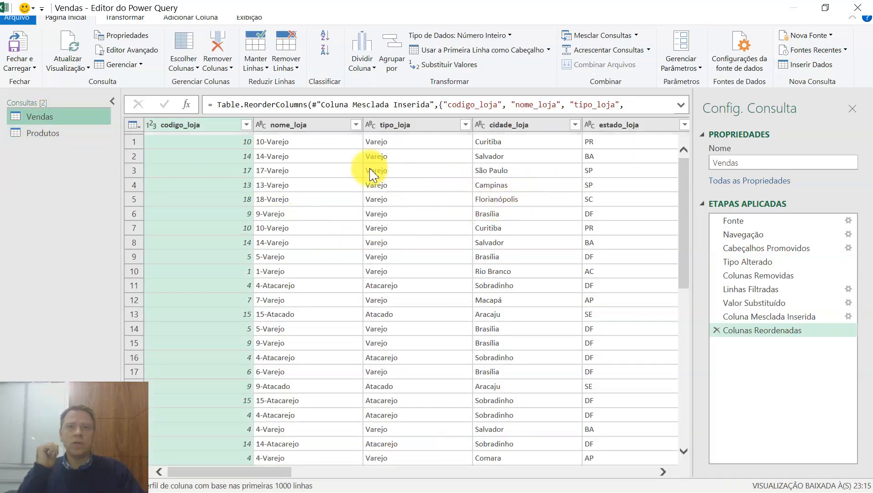
{"action": "left_click", "coordinate": [386, 142]}
{"action": "key", "text": "Right"}
{"action": "key", "text": "Right"}
{"action": "key", "text": "Right"}
{"action": "key", "text": "Right"}
{"action": "key", "text": "Right"}
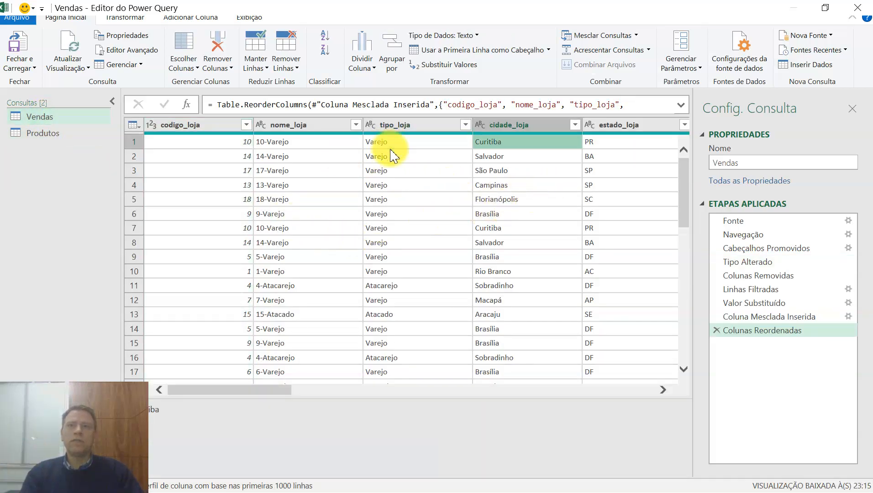
{"action": "key", "text": "Left"}
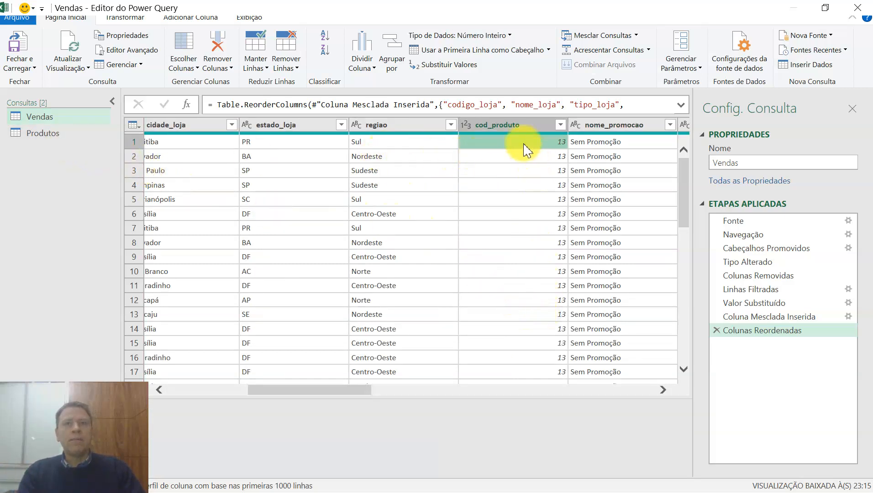
{"action": "left_click", "coordinate": [72, 134]}
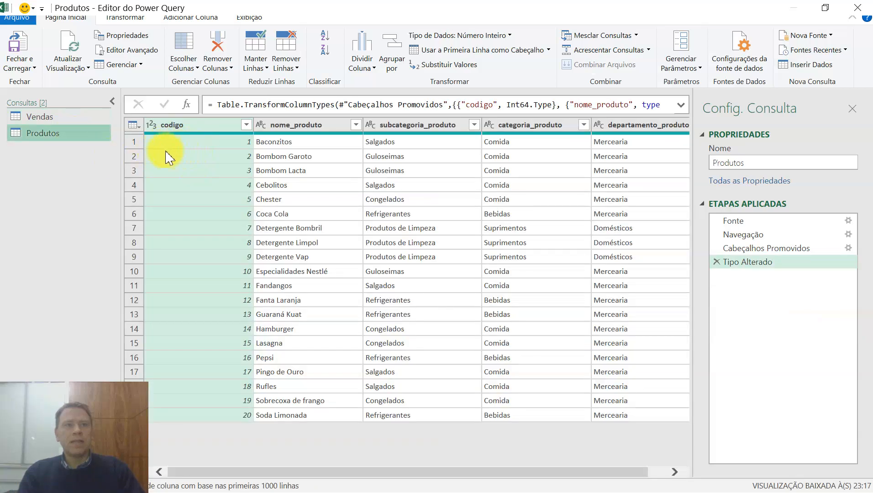
{"action": "left_click", "coordinate": [218, 145]}
{"action": "left_click", "coordinate": [278, 143]}
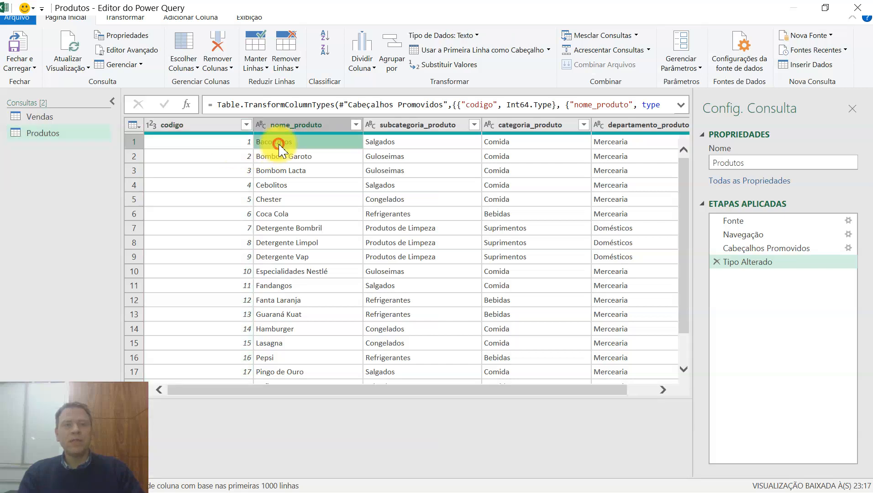
{"action": "left_click", "coordinate": [381, 145]}
{"action": "left_click", "coordinate": [502, 156]}
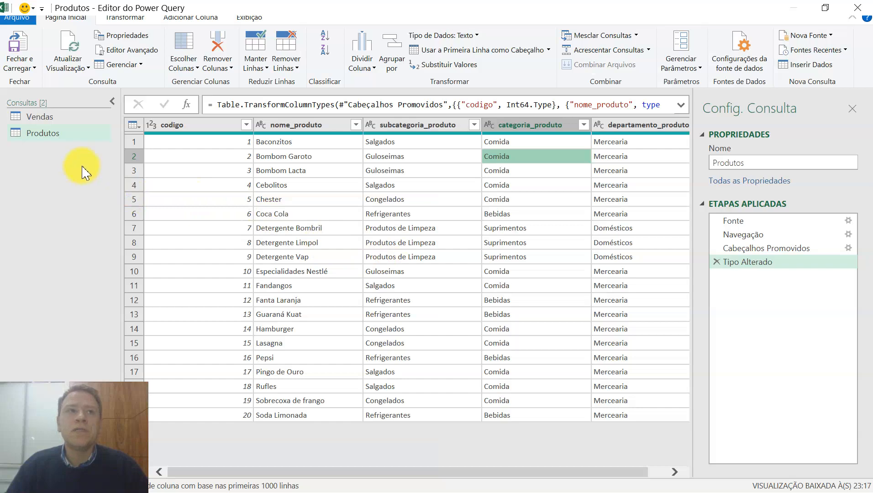
Set up a merge of the Vendas query with Produtos, matching cod_produto to codigo with a left outer join.
{"action": "left_click", "coordinate": [50, 117]}
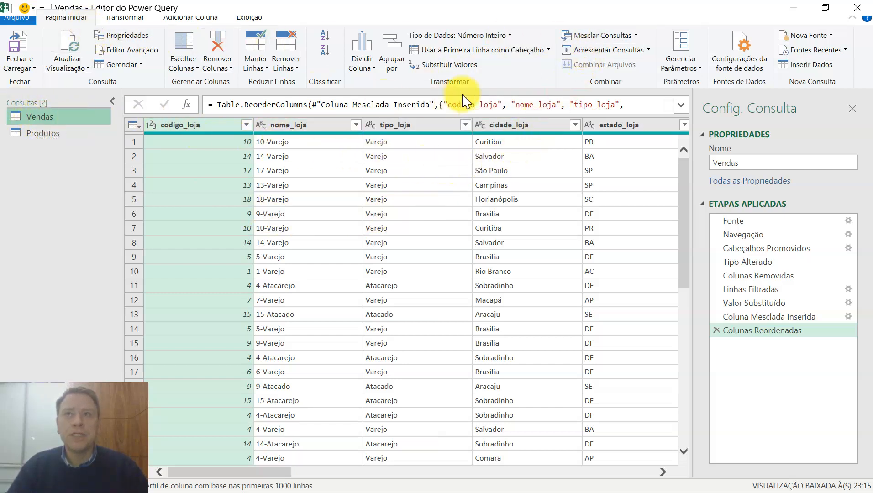
{"action": "left_click", "coordinate": [603, 39]}
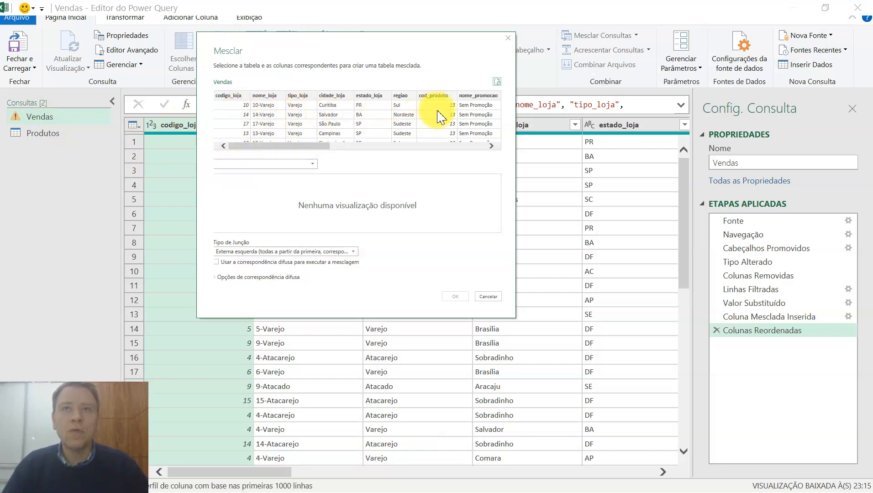
{"action": "left_click_drag", "start_coordinate": [306, 146], "coordinate": [266, 151]}
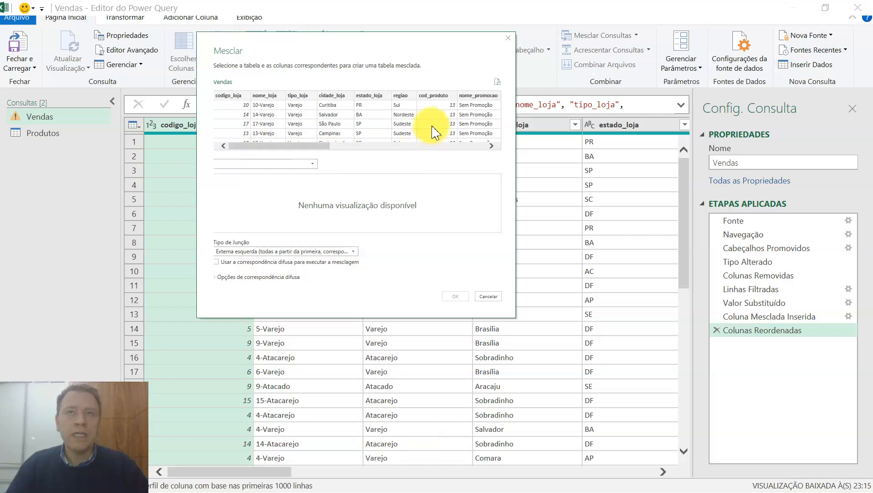
{"action": "left_click", "coordinate": [435, 97]}
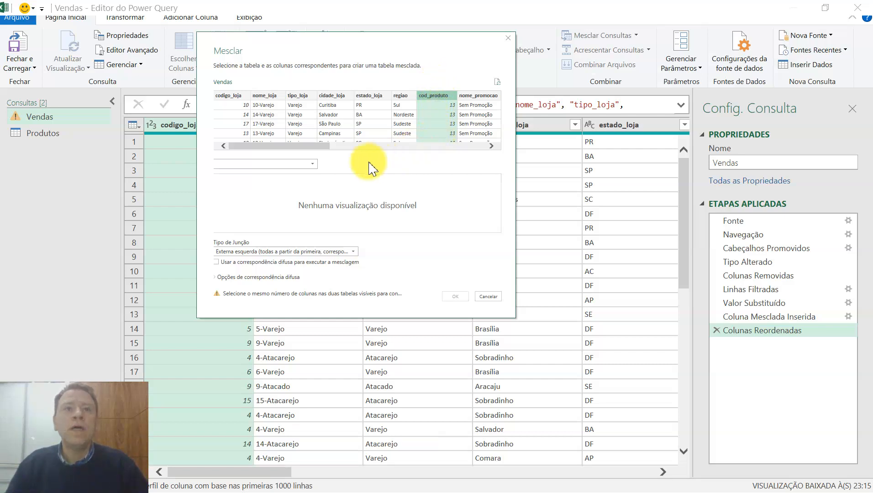
{"action": "left_click", "coordinate": [312, 165]}
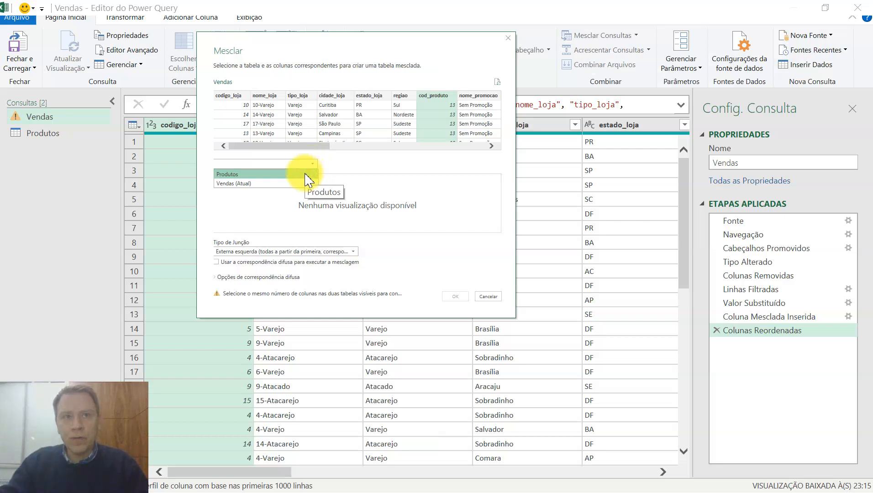
{"action": "left_click", "coordinate": [305, 180]}
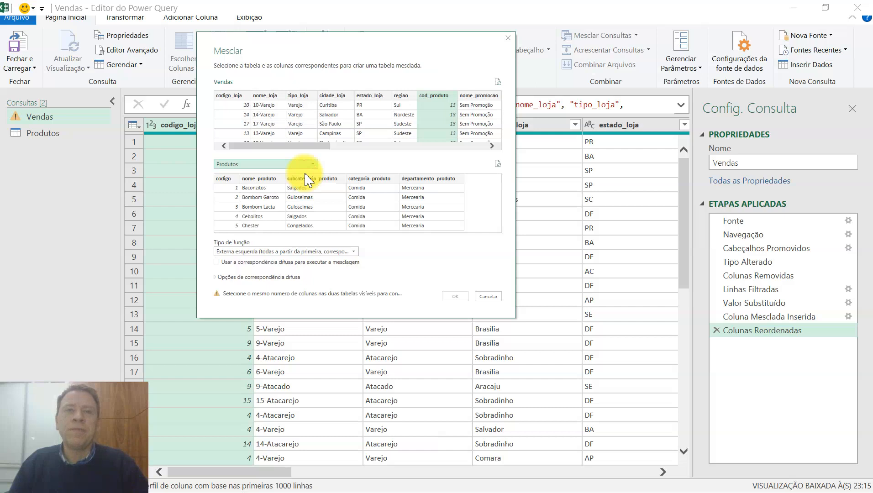
{"action": "left_click", "coordinate": [231, 180]}
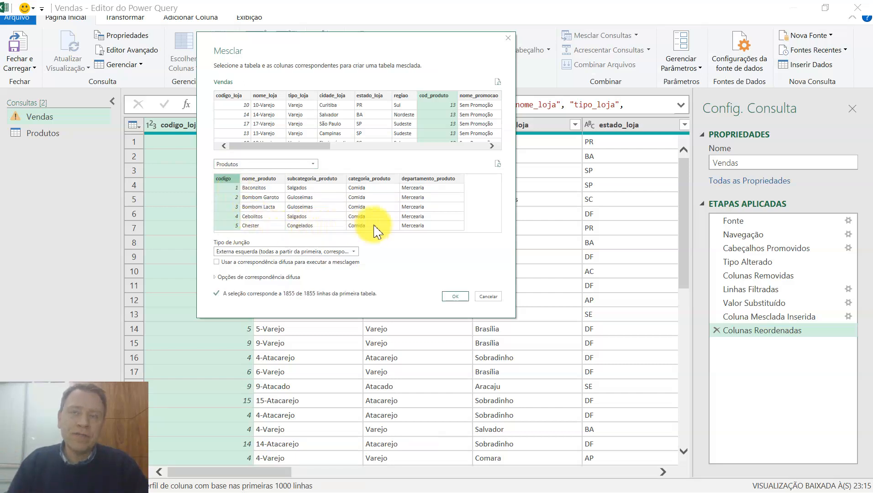
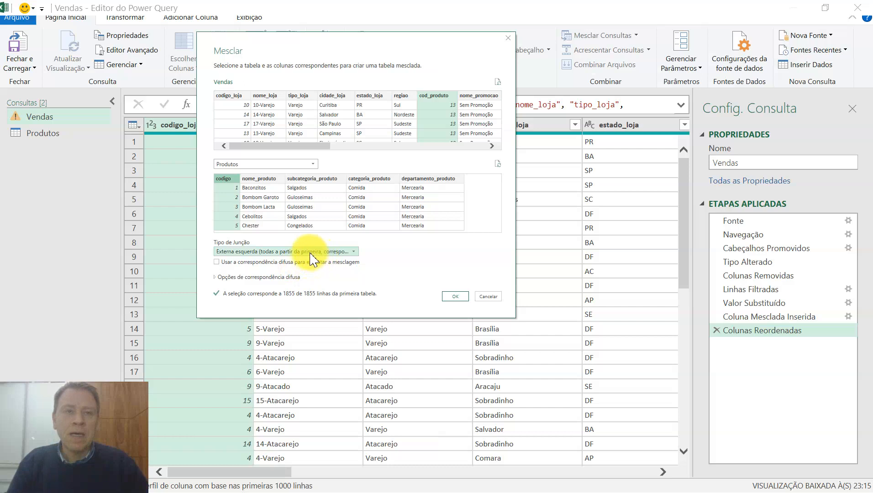
Complete the Vendas–Produtos merge as a left outer join and preview the product record matched to the first row.
{"action": "left_click", "coordinate": [355, 252]}
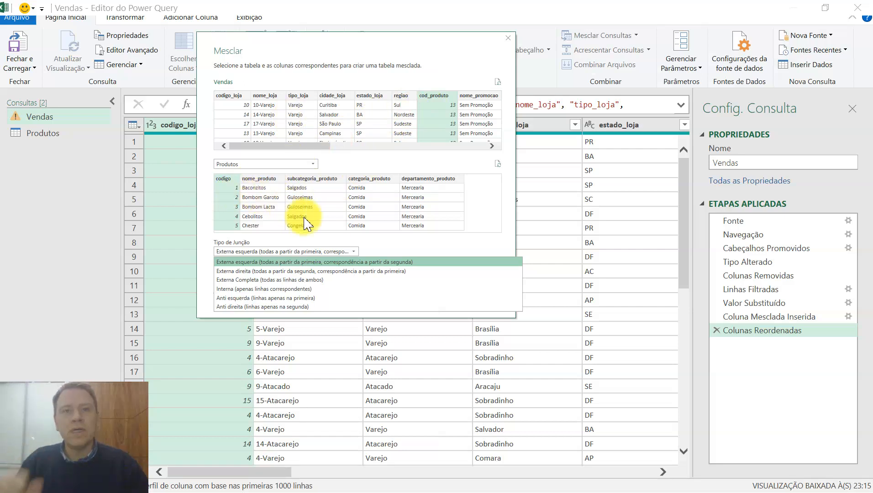
{"action": "left_click", "coordinate": [338, 262]}
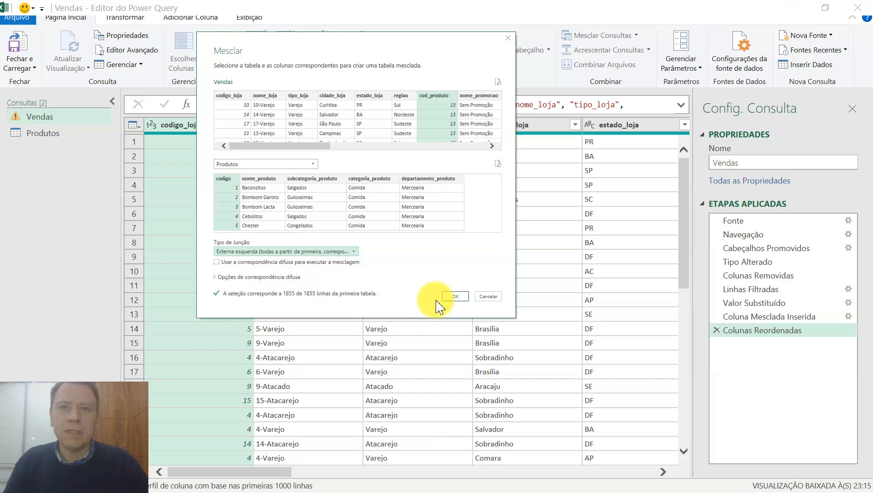
{"action": "left_click", "coordinate": [455, 297]}
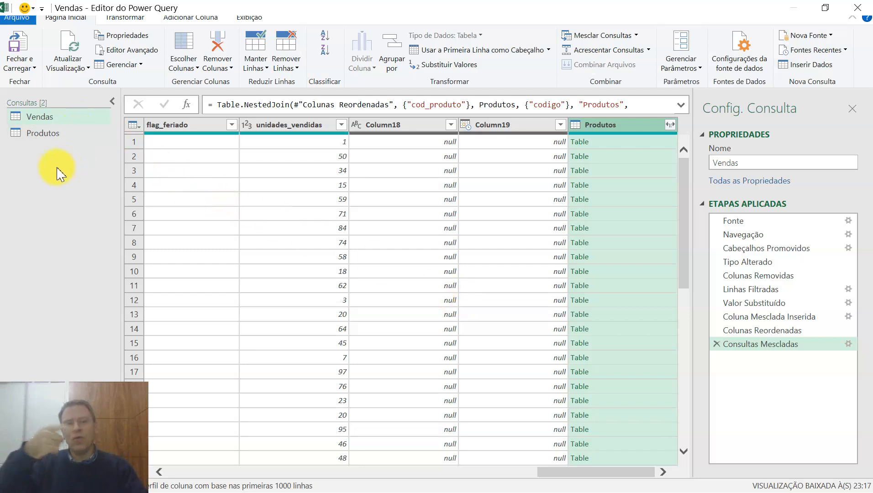
{"action": "left_click", "coordinate": [600, 142]}
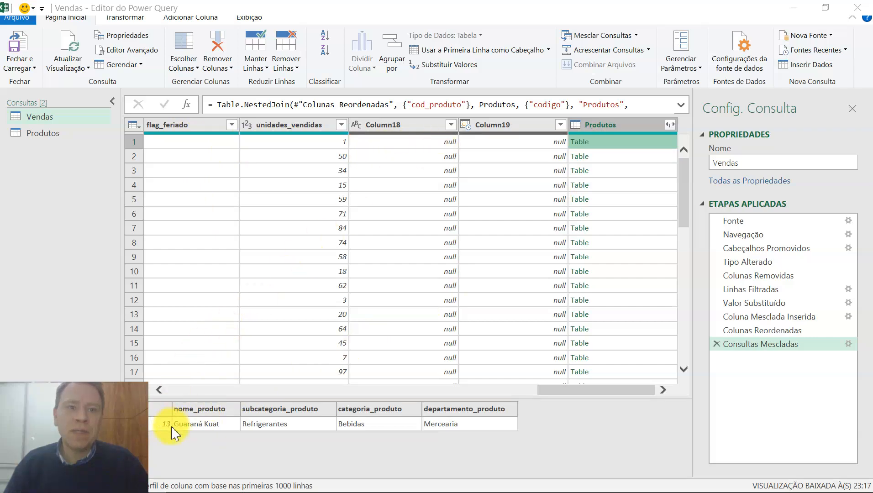
{"action": "left_click_drag", "start_coordinate": [562, 392], "coordinate": [253, 390]}
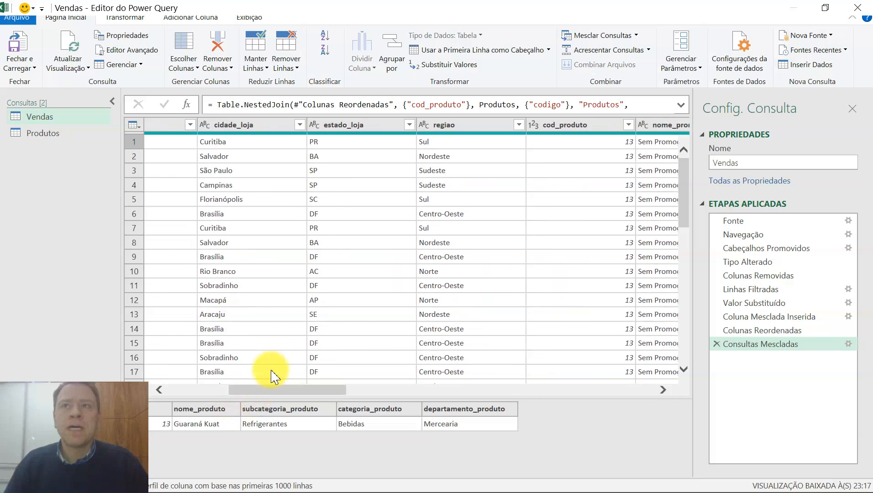
{"action": "left_click_drag", "start_coordinate": [273, 389], "coordinate": [591, 419]}
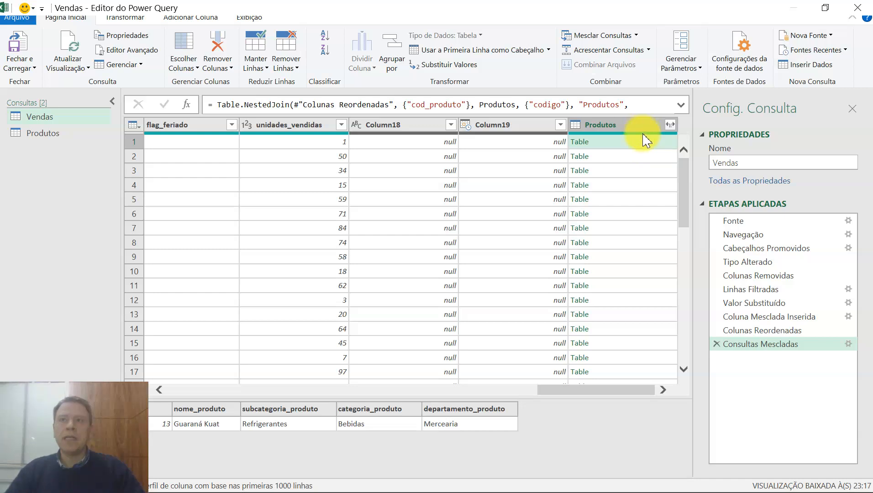
Expand the merged Produtos column into the product name, subcategory, category and department columns, excluding codigo and the original column name prefix.
{"action": "left_click", "coordinate": [670, 125]}
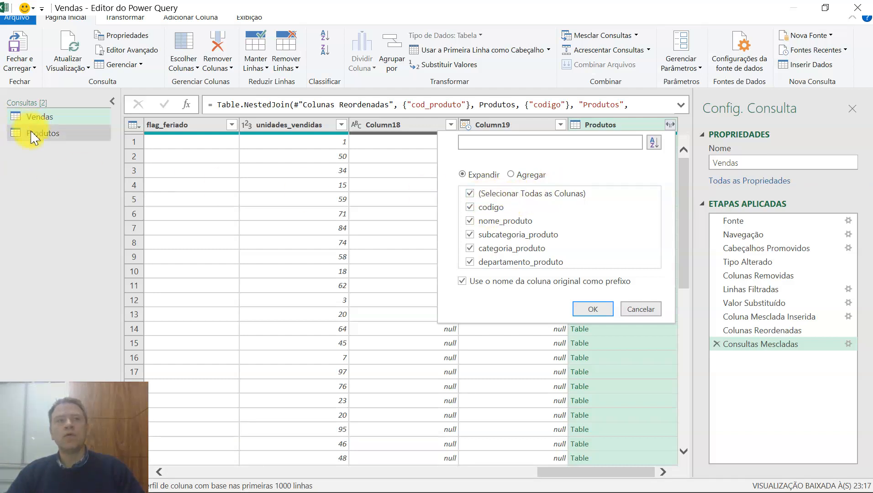
{"action": "left_click", "coordinate": [470, 208]}
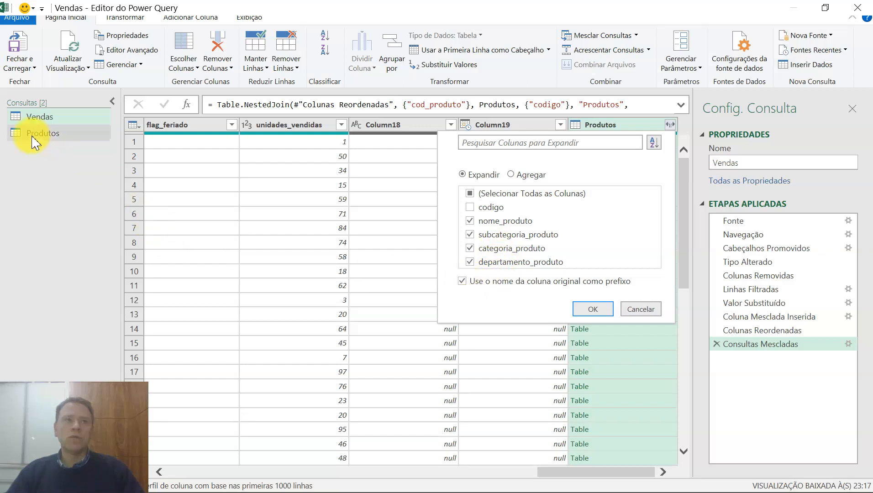
{"action": "left_click", "coordinate": [462, 281]}
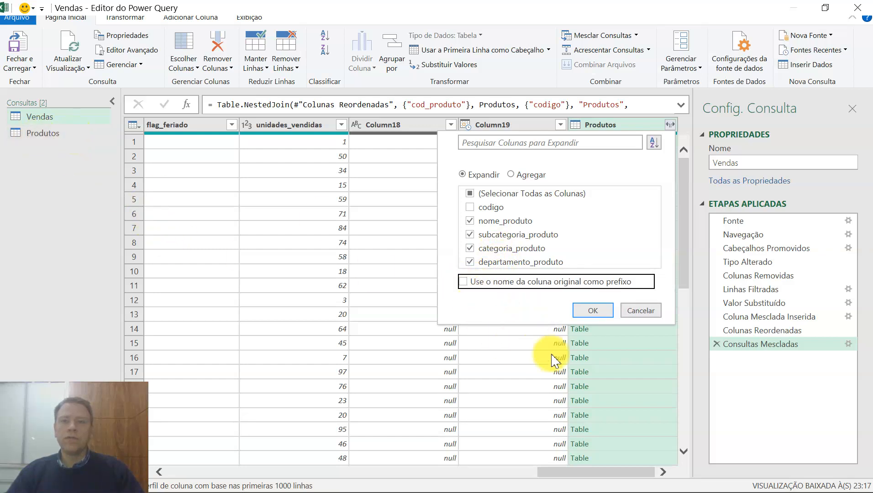
{"action": "left_click", "coordinate": [589, 308]}
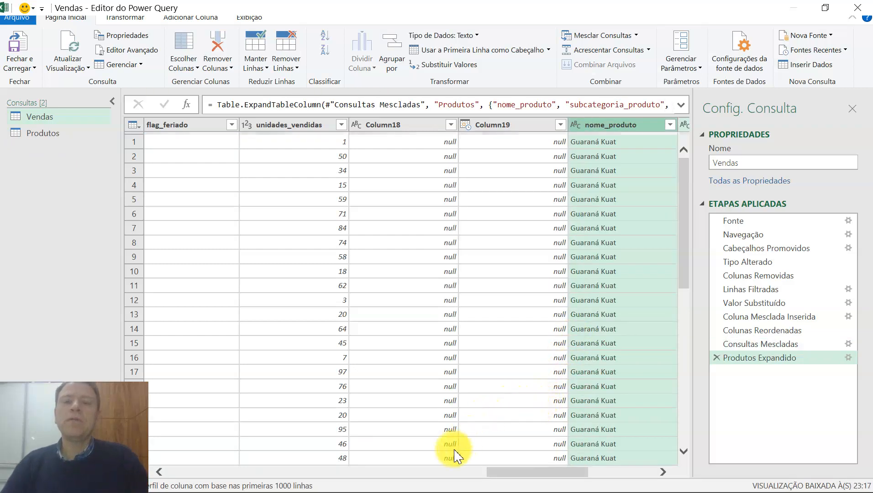
{"action": "left_click", "coordinate": [415, 473]}
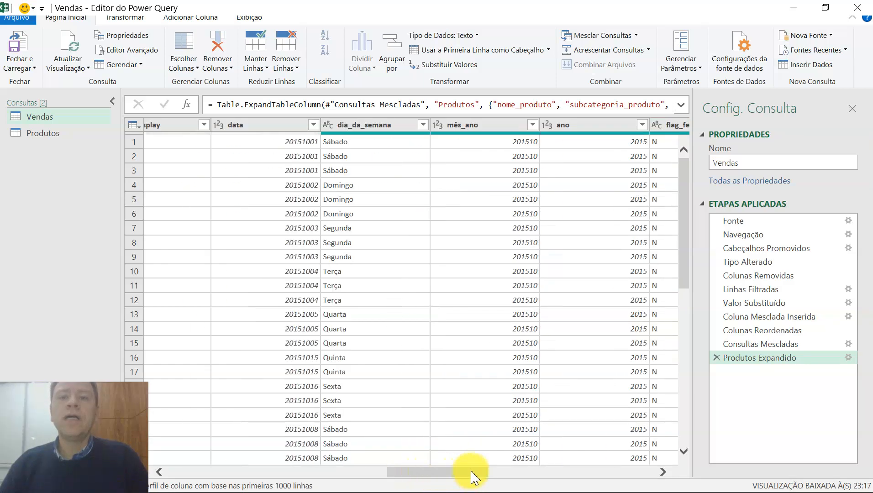
{"action": "left_click_drag", "start_coordinate": [468, 473], "coordinate": [688, 477]}
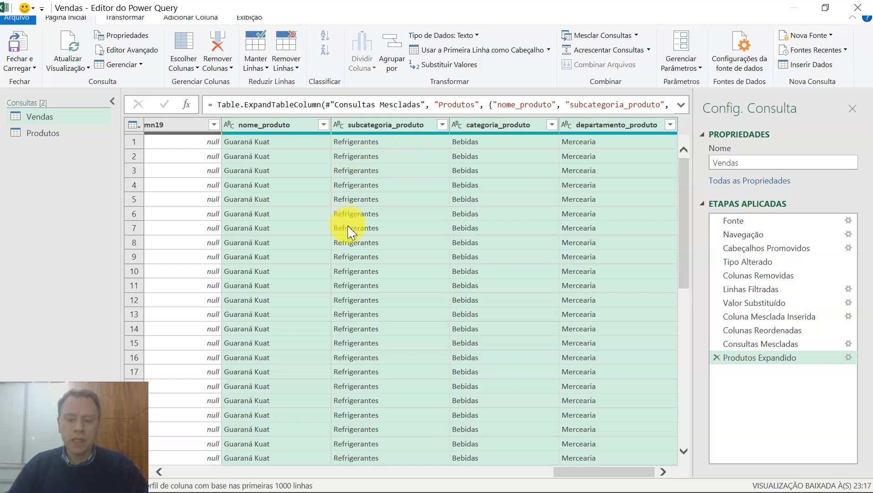
{"action": "left_click", "coordinate": [416, 471]}
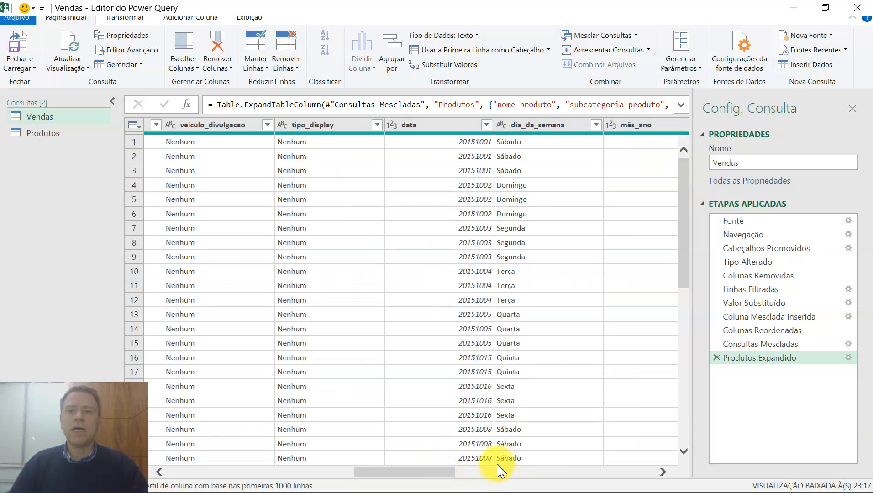
{"action": "left_click_drag", "start_coordinate": [393, 474], "coordinate": [582, 455]}
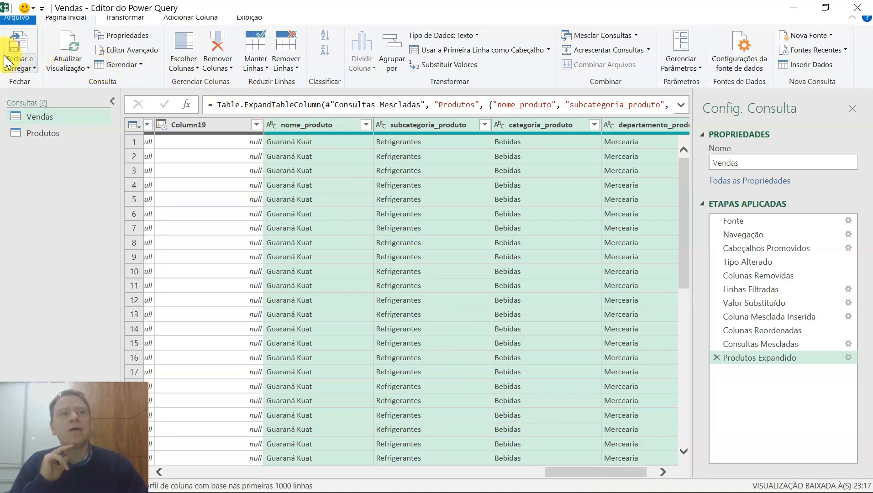
Close the query editor and load the queries into the workbook as tables on new worksheets.
{"action": "left_click", "coordinate": [33, 69]}
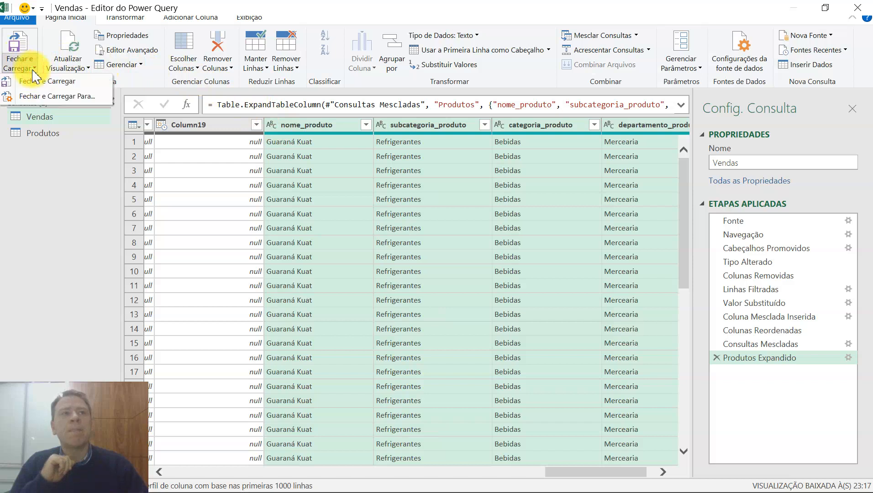
{"action": "left_click", "coordinate": [34, 96]}
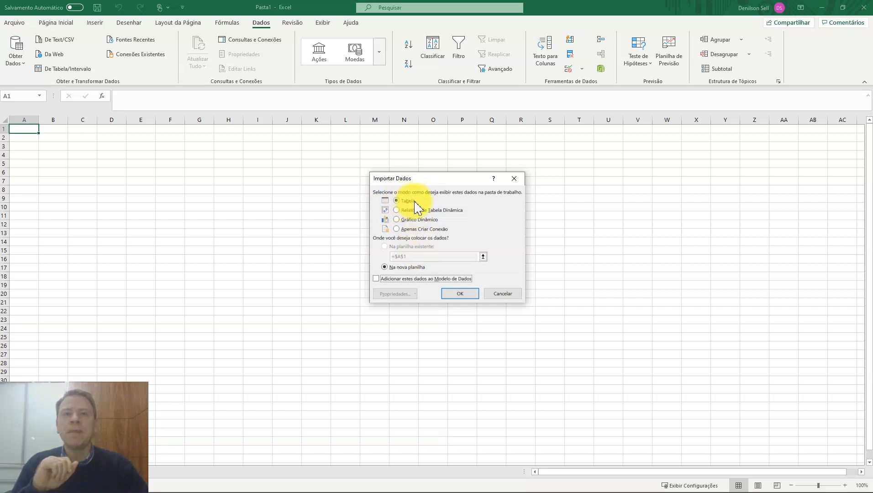
{"action": "left_click", "coordinate": [462, 293]}
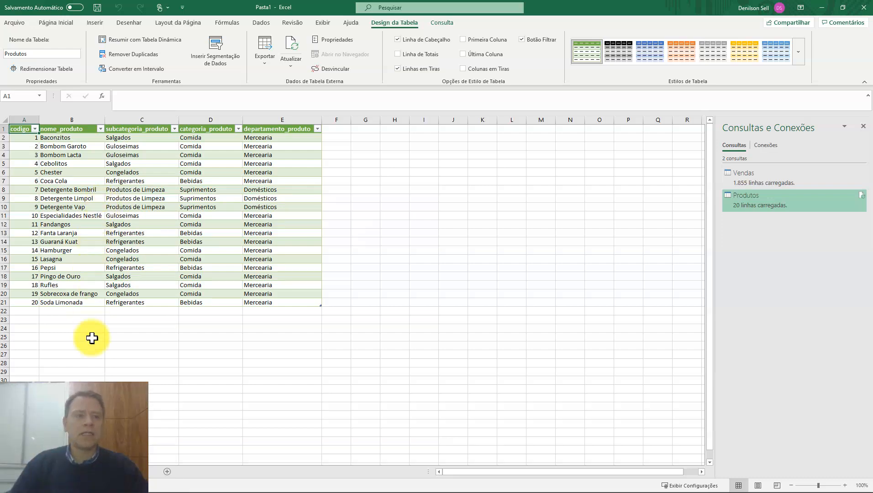
Examine the loaded Vendas table from the store columns across to the merged product columns.
{"action": "left_click", "coordinate": [91, 472]}
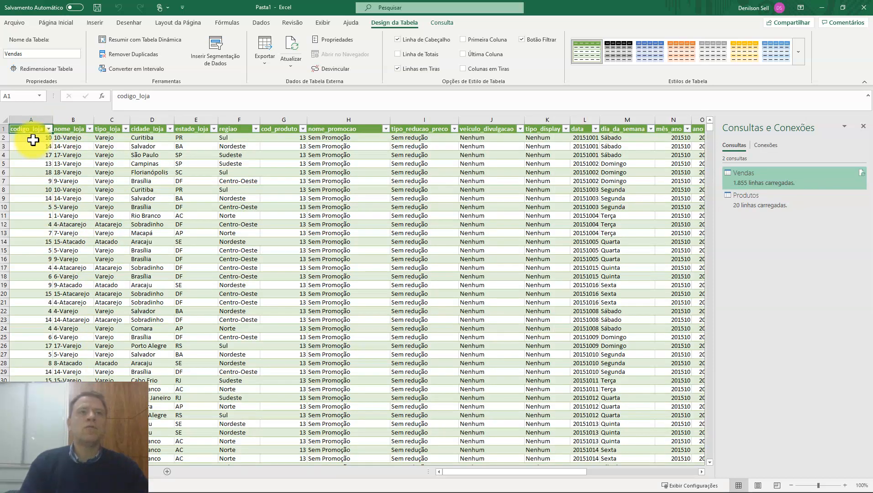
{"action": "left_click", "coordinate": [33, 140]}
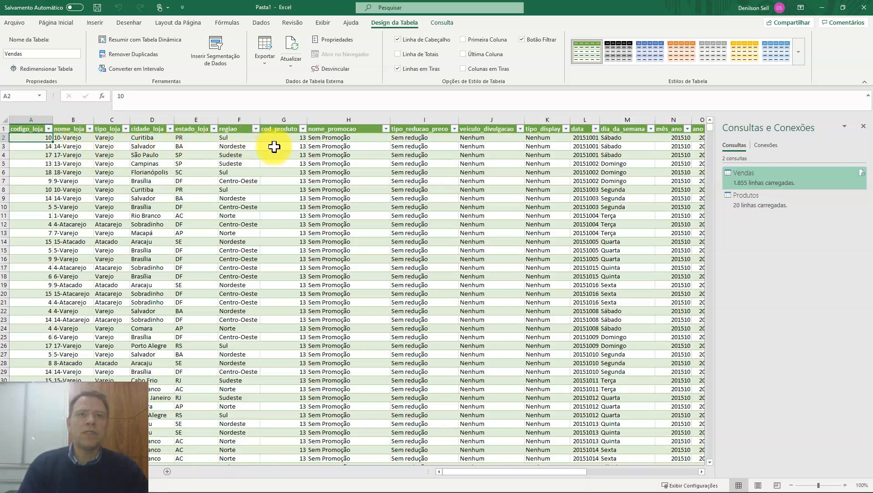
{"action": "key", "text": "Right"}
{"action": "key", "text": "Right"}
{"action": "key", "text": "Right"}
{"action": "key", "text": "Right"}
{"action": "key", "text": "Right"}
{"action": "key", "text": "Right"}
{"action": "key", "text": "Right"}
{"action": "key", "text": "Right"}
{"action": "key", "text": "Right"}
{"action": "key", "text": "Right"}
{"action": "key", "text": "Right"}
{"action": "key", "text": "Right"}
{"action": "key", "text": "Right"}
{"action": "key", "text": "Right"}
{"action": "key", "text": "Right"}
{"action": "key", "text": "Right"}
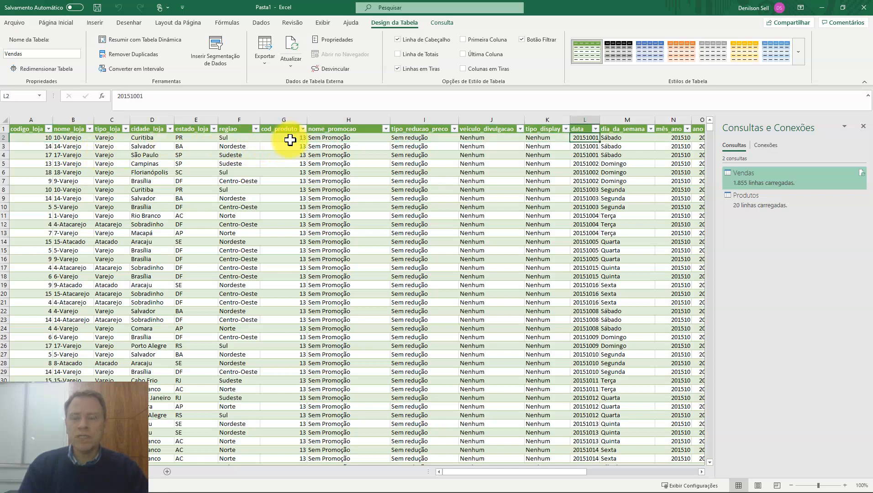
{"action": "key", "text": "Right"}
{"action": "key", "text": "Right"}
{"action": "key", "text": "Right"}
{"action": "key", "text": "Right"}
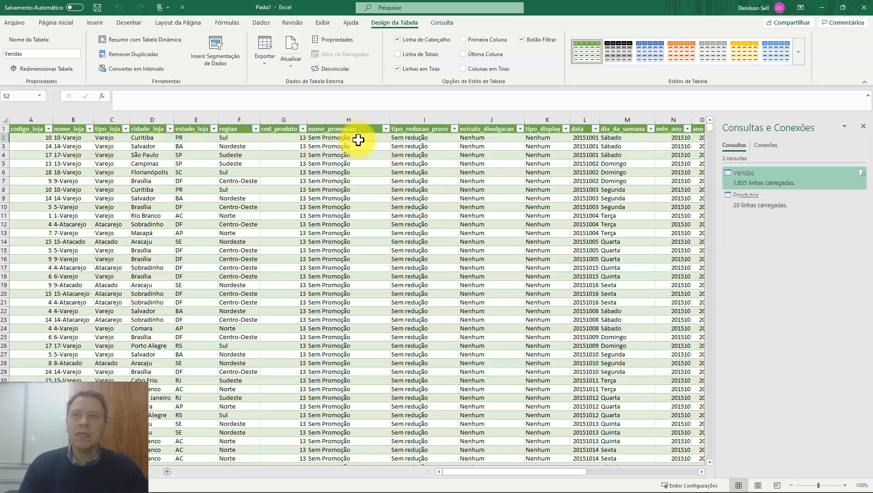
{"action": "left_click_drag", "start_coordinate": [473, 473], "coordinate": [609, 472]}
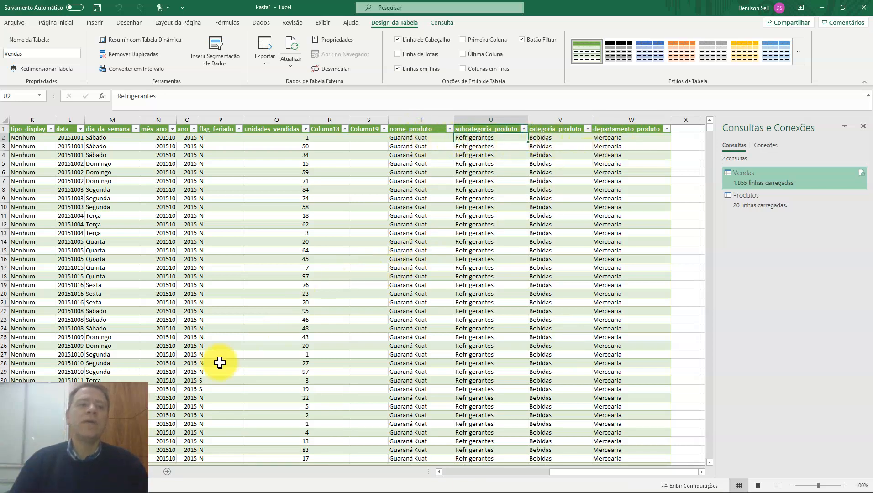
{"action": "left_click", "coordinate": [59, 471]}
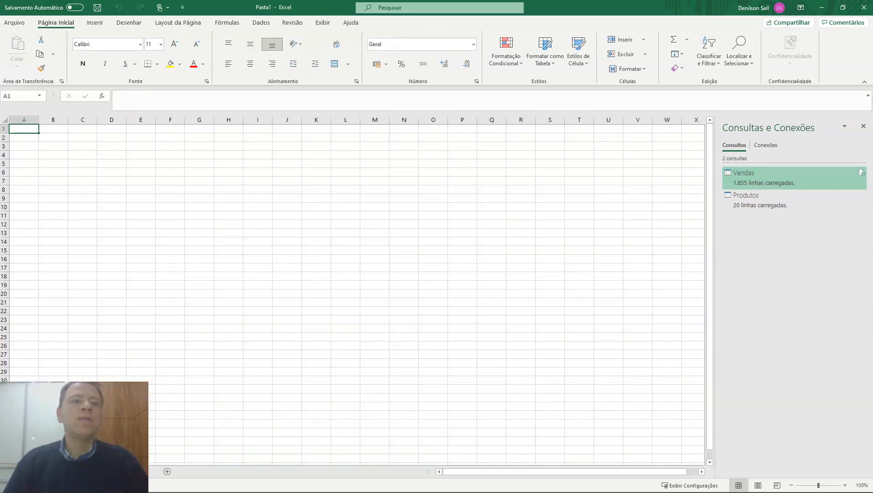
{"action": "left_click", "coordinate": [94, 472]}
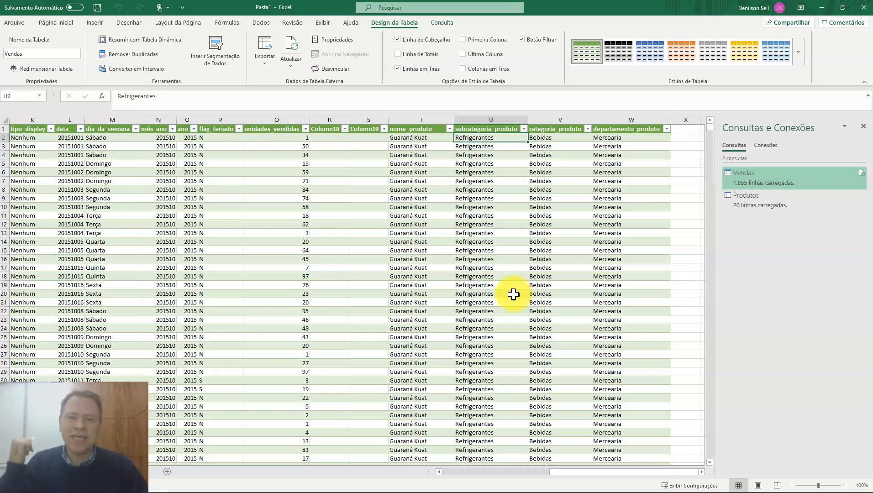
Look up the command that refreshes all data sources in the workbook.
{"action": "mouse_move", "coordinate": [743, 205]}
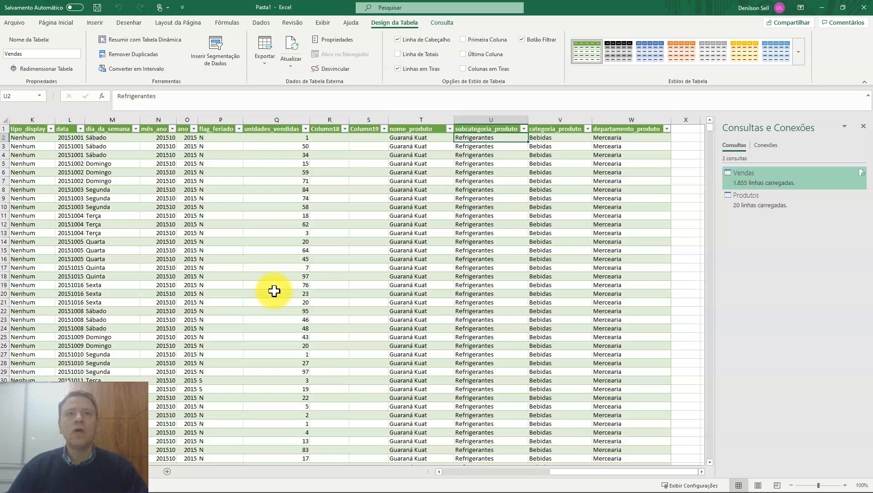
{"action": "left_click", "coordinate": [262, 25]}
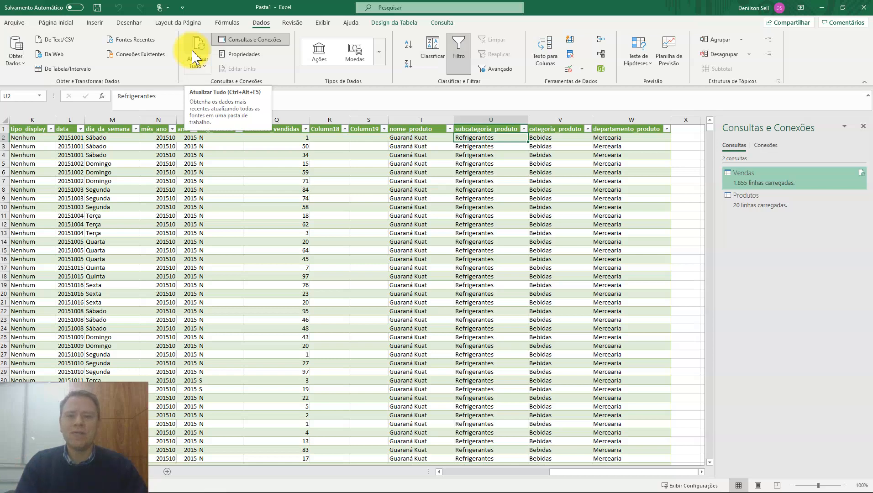
{"action": "left_click", "coordinate": [296, 267]}
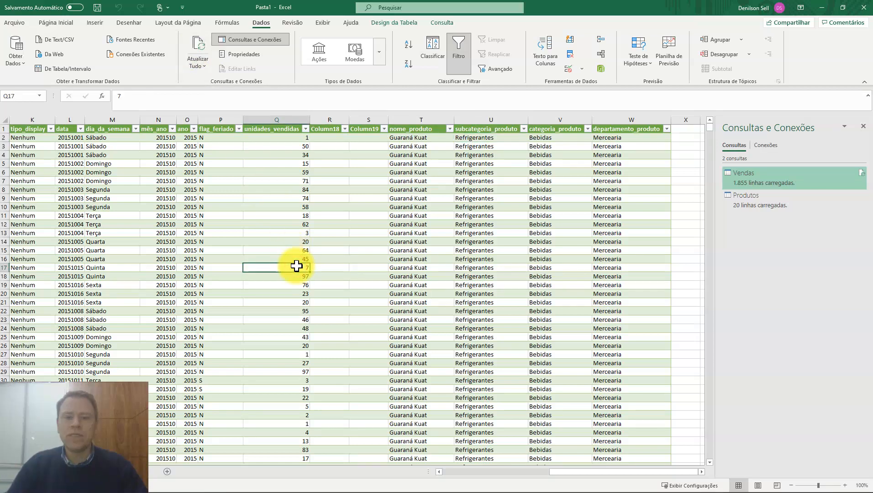